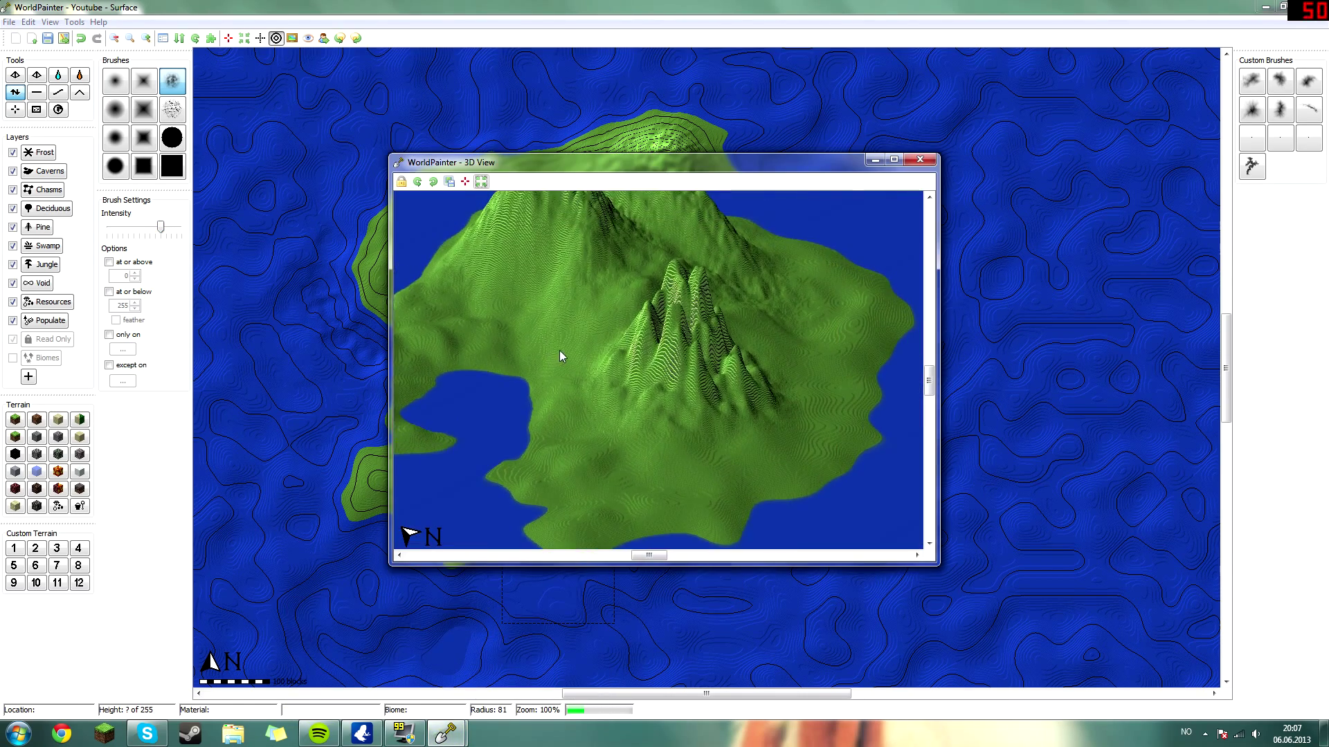
Step: Reshape the mountain relief, then select the Smooth tool with the large round brush
click(874, 160)
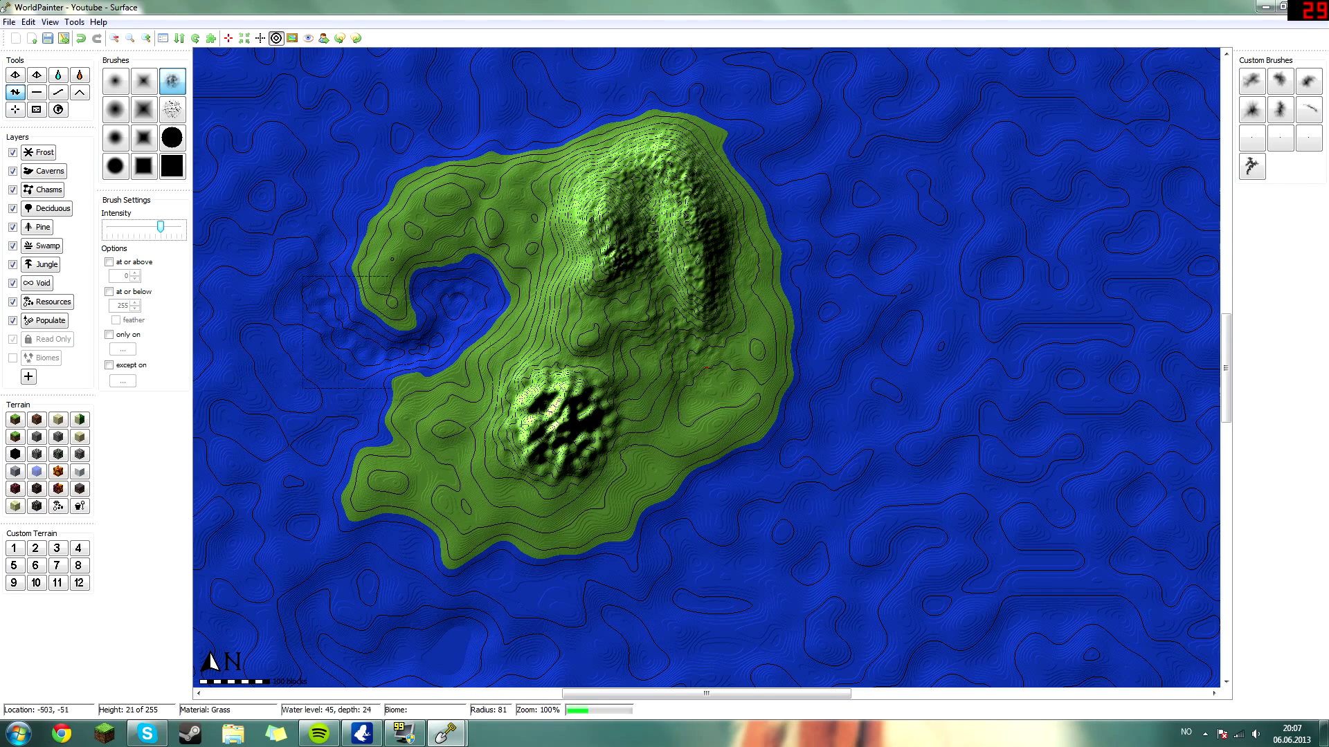
mouse_move(596, 451)
mouse_down()
mouse_move(553, 415)
mouse_move(560, 423)
mouse_up()
scroll(445, 670, down, 3)
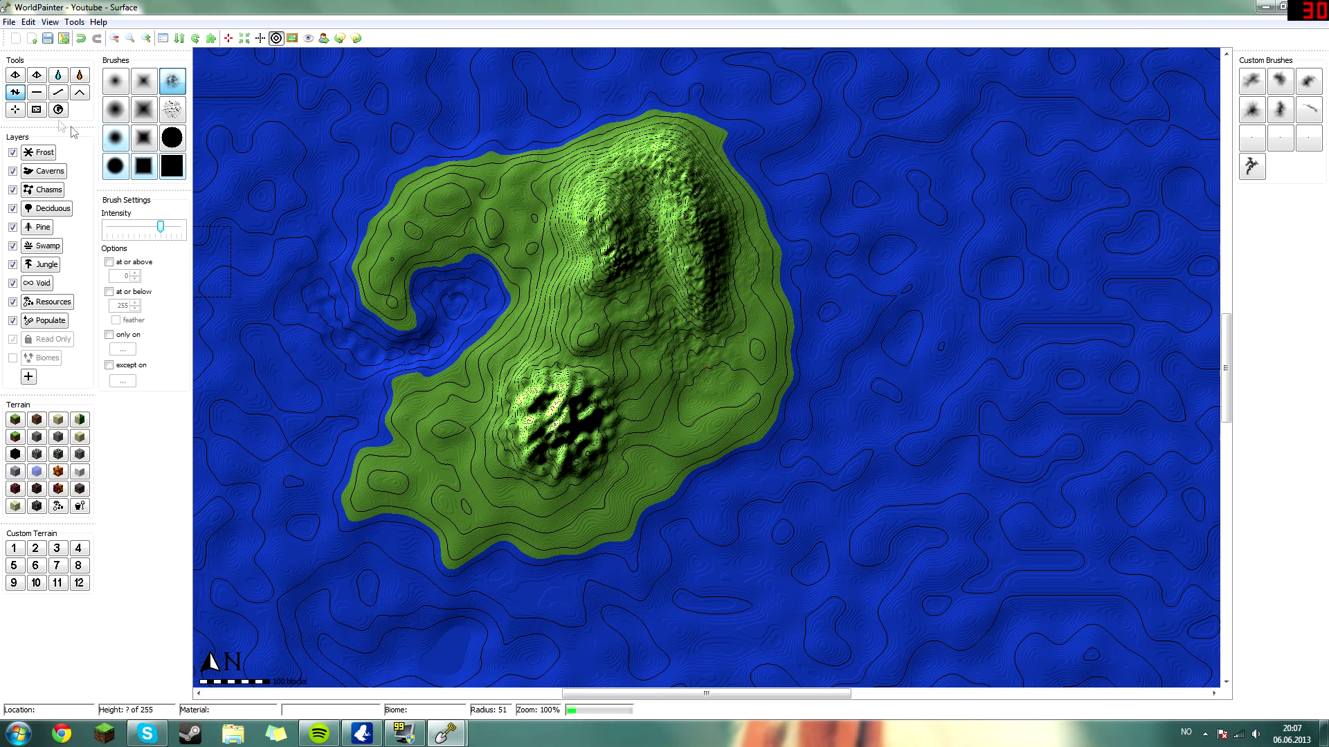
click(58, 95)
click(116, 166)
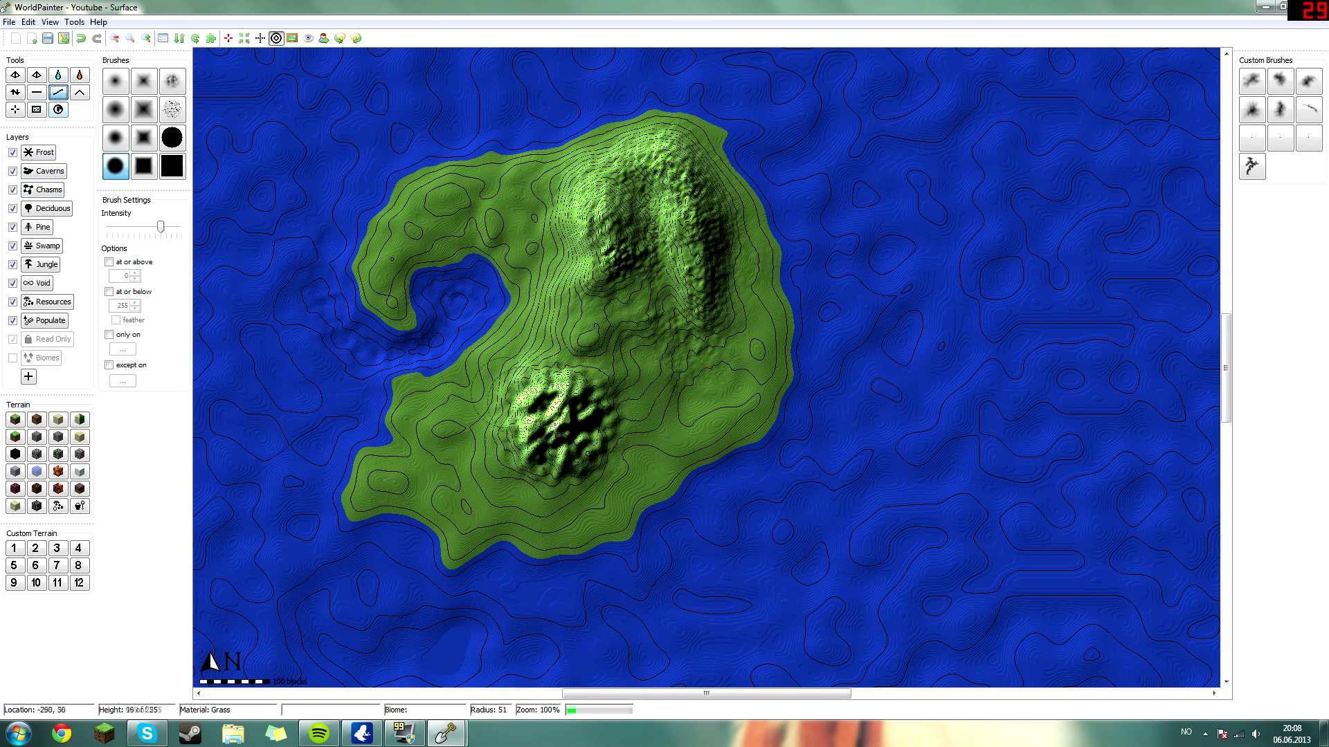
Step: Inspect the northern peak in the 3D preview from several angles, then close it
mouse_move(446, 734)
click(519, 656)
drag(685, 389, 803, 315)
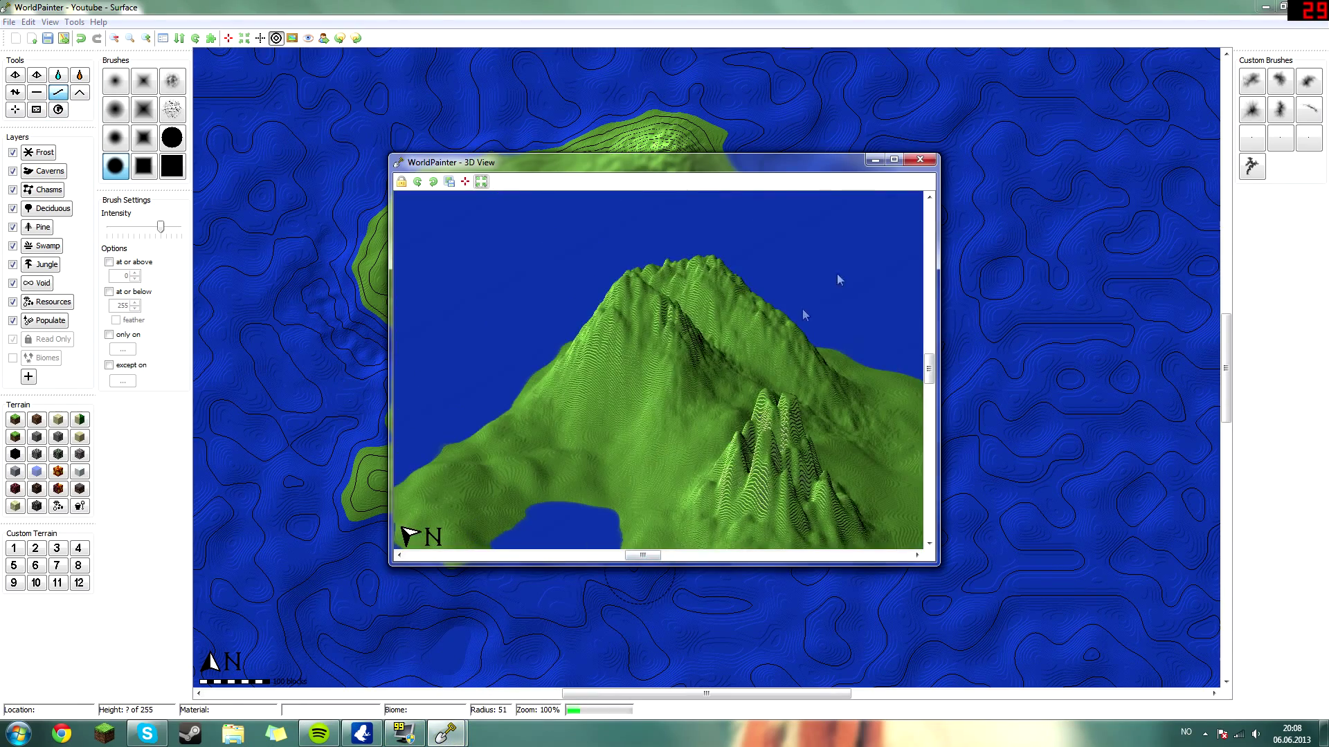
drag(579, 285, 533, 383)
drag(677, 333, 828, 538)
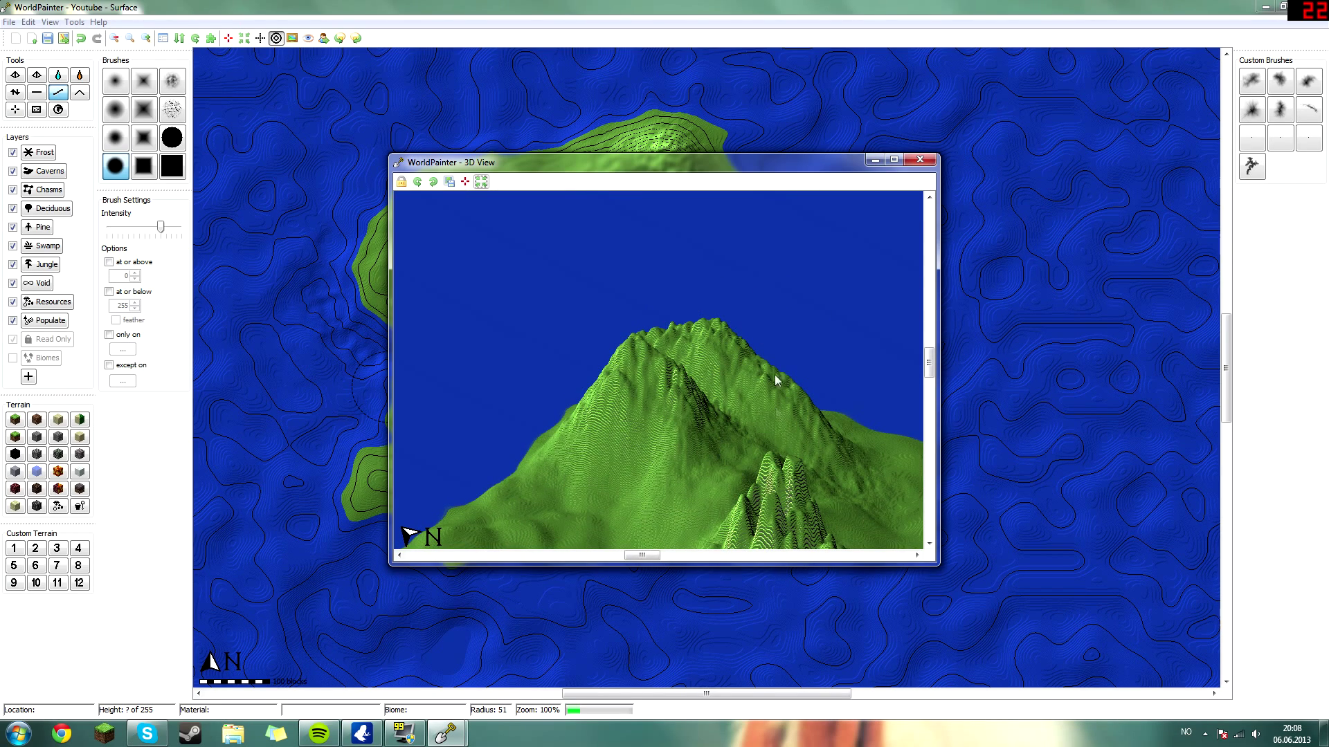
click(875, 160)
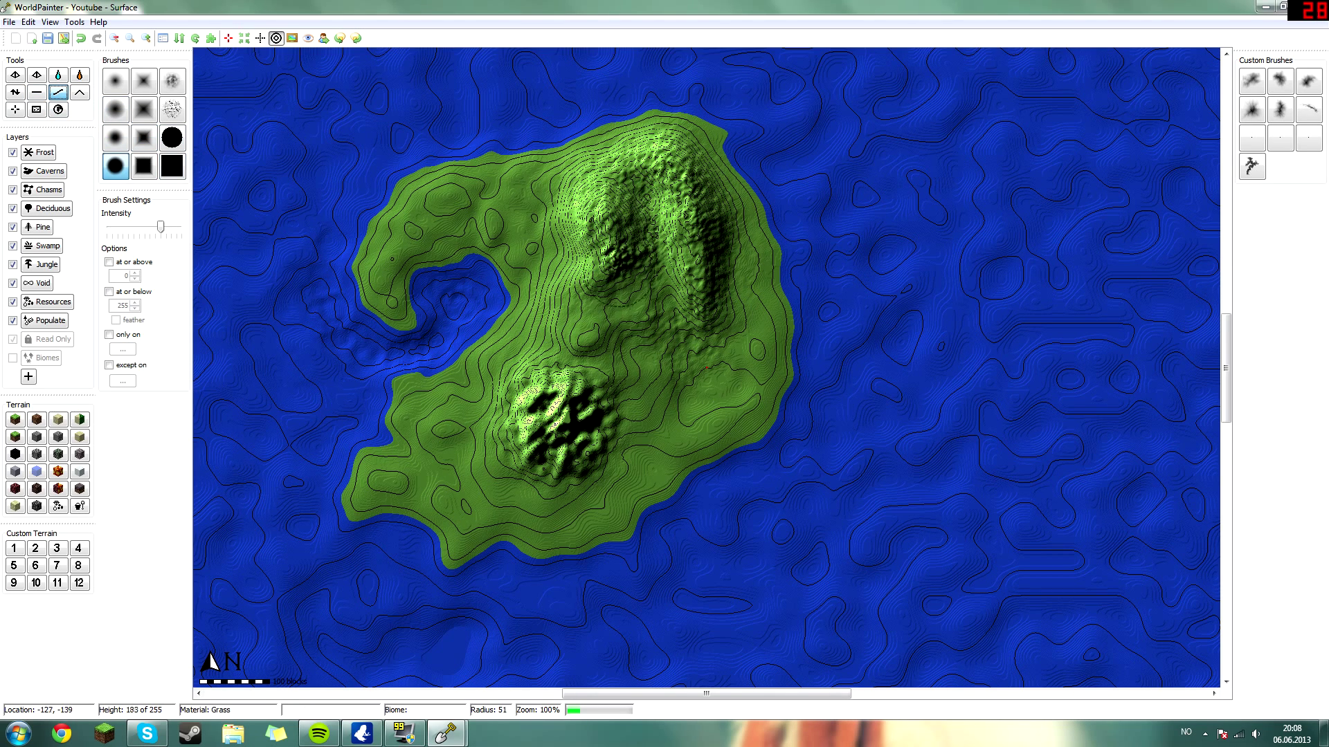
Step: Smooth the northern ridge twice, lowering intensity between passes, then round off the spiky southern hill
mouse_move(591, 253)
mouse_down()
mouse_move(582, 221)
mouse_move(623, 152)
mouse_move(682, 229)
mouse_move(692, 298)
mouse_up()
click(141, 235)
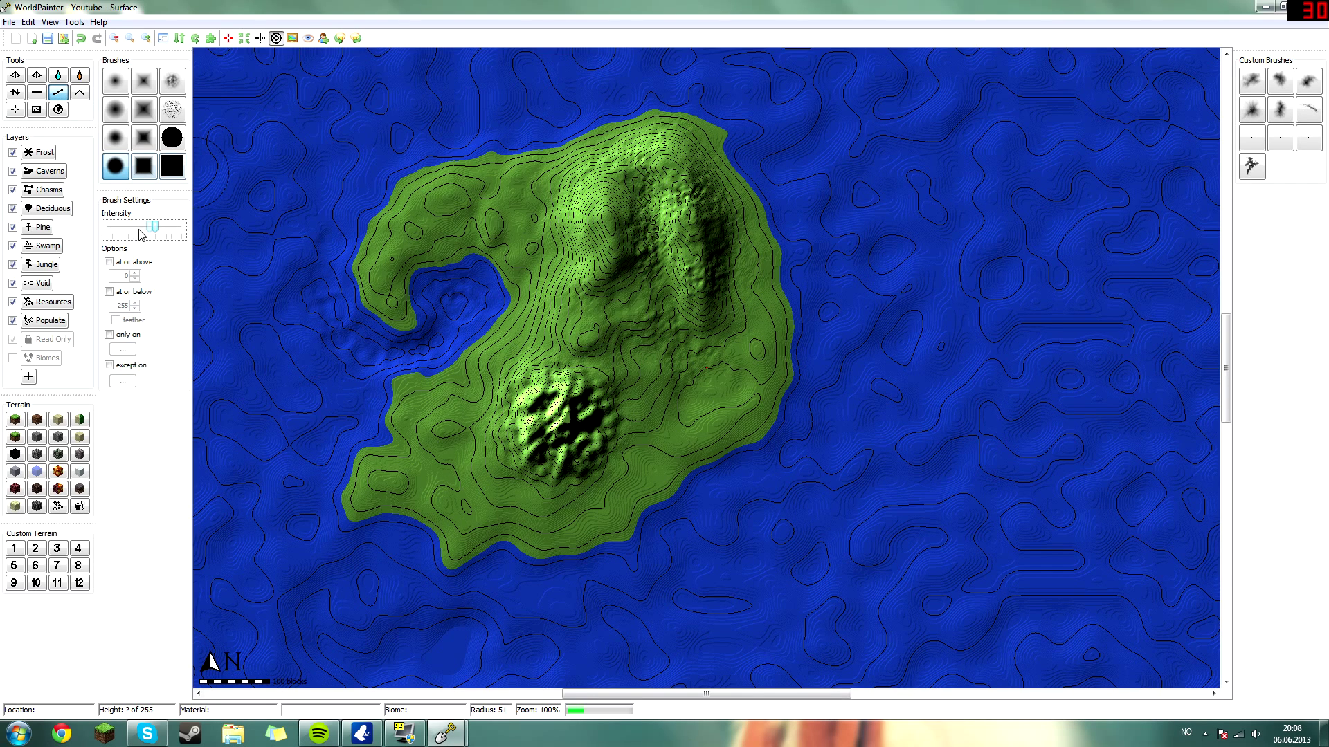
mouse_move(591, 239)
mouse_down()
mouse_move(668, 221)
mouse_move(746, 288)
mouse_up()
mouse_move(609, 388)
mouse_down()
mouse_move(554, 422)
mouse_move(547, 457)
mouse_move(595, 450)
mouse_move(553, 439)
mouse_move(557, 408)
mouse_move(526, 413)
mouse_move(530, 447)
mouse_move(574, 388)
mouse_move(553, 415)
mouse_move(566, 413)
mouse_move(583, 368)
mouse_up()
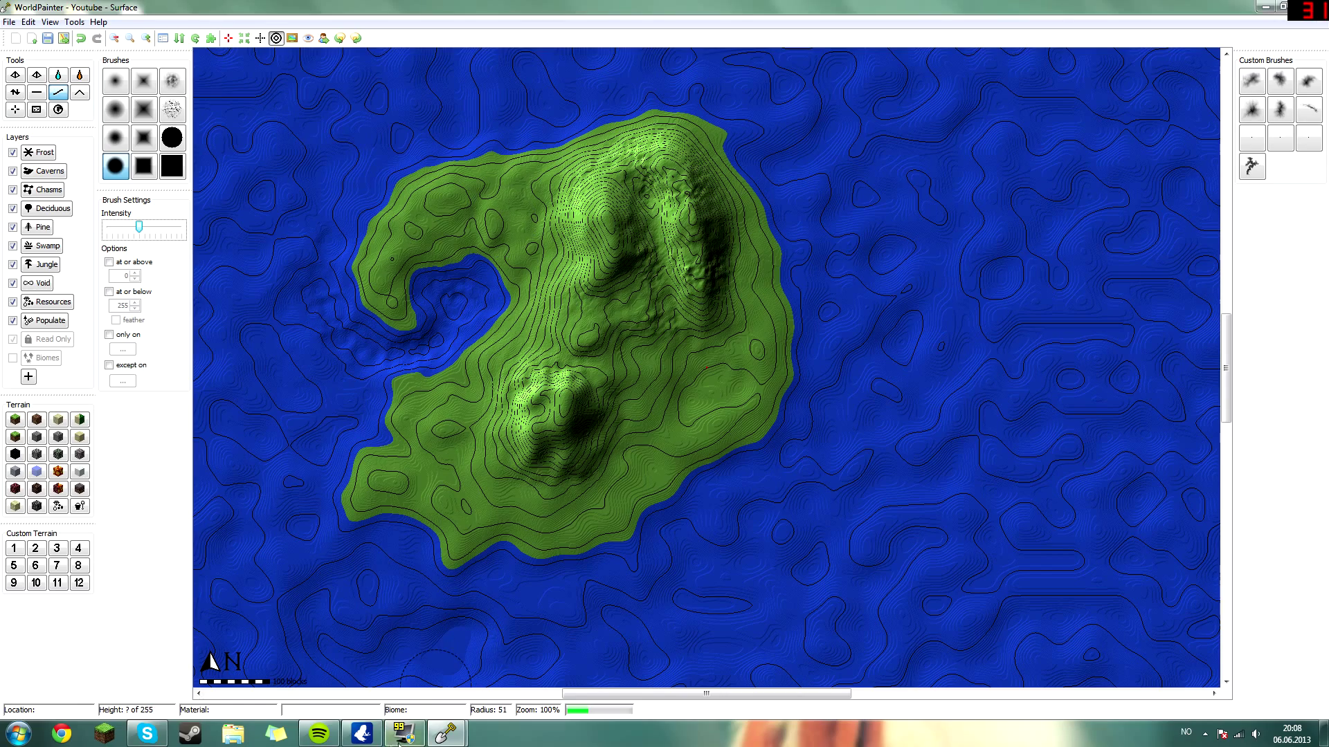
mouse_move(400, 739)
click(510, 647)
drag(556, 352, 838, 355)
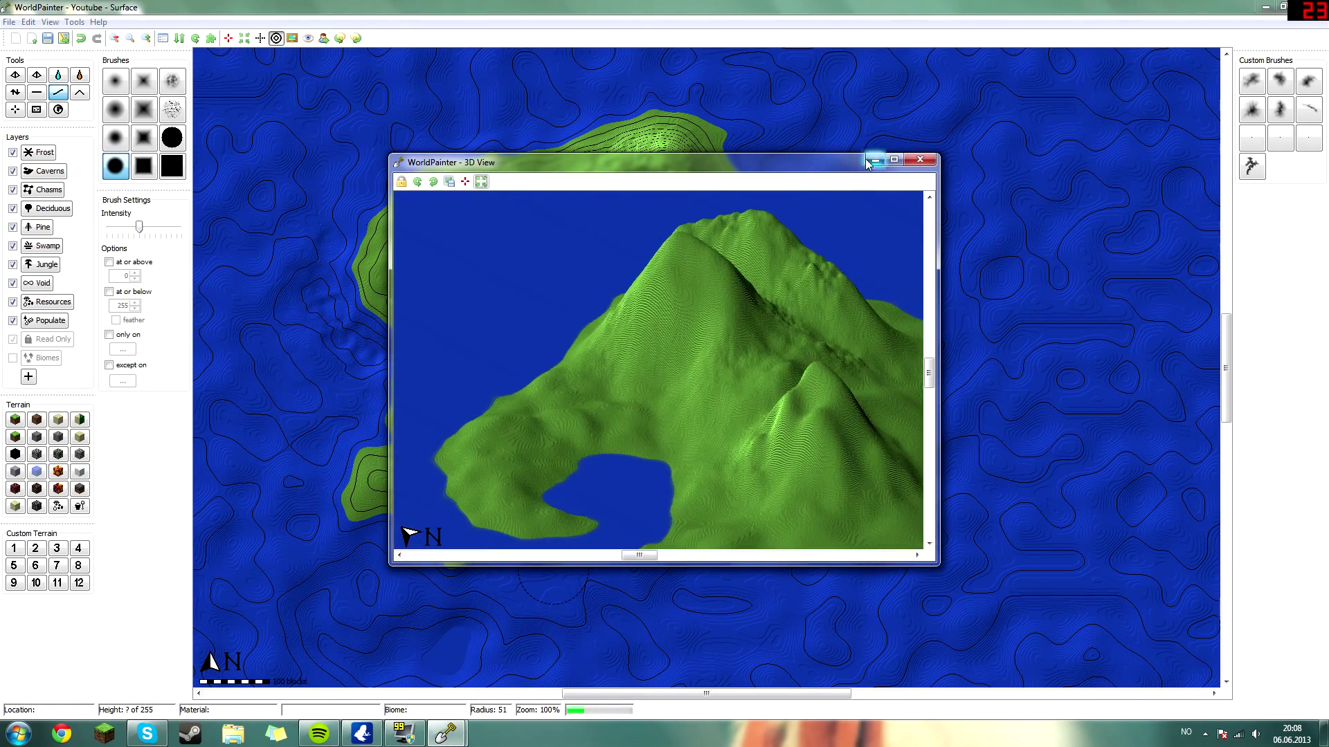
click(870, 162)
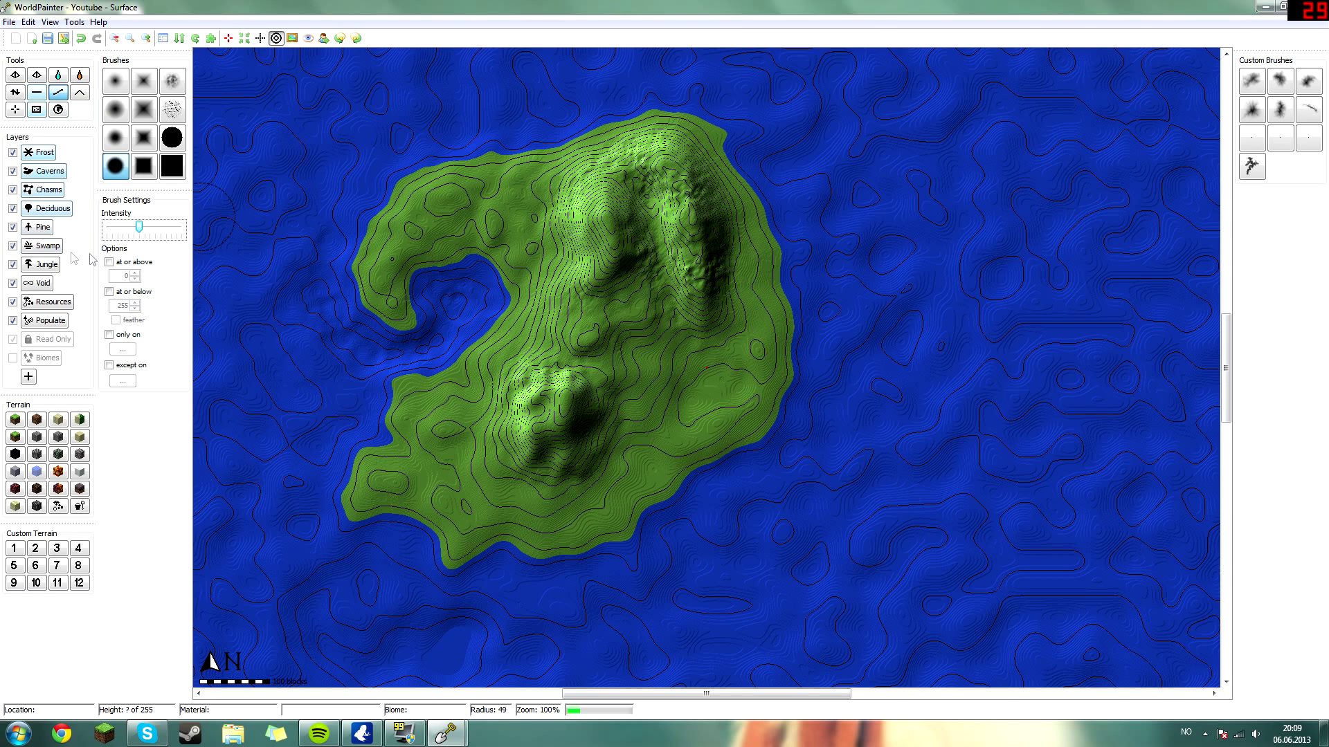
Step: Flatten a stretch of the northern ridge with the Flatten tool and a soft round brush
click(31, 96)
click(113, 141)
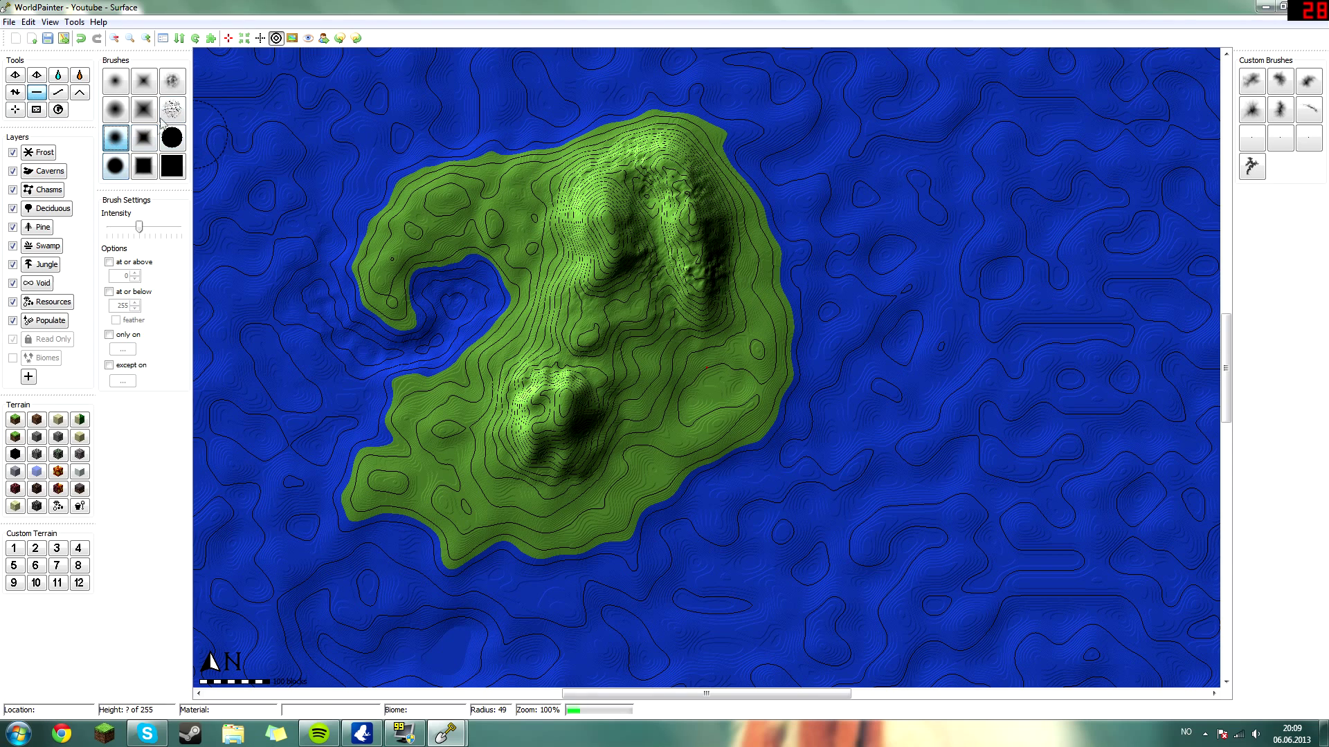
click(118, 120)
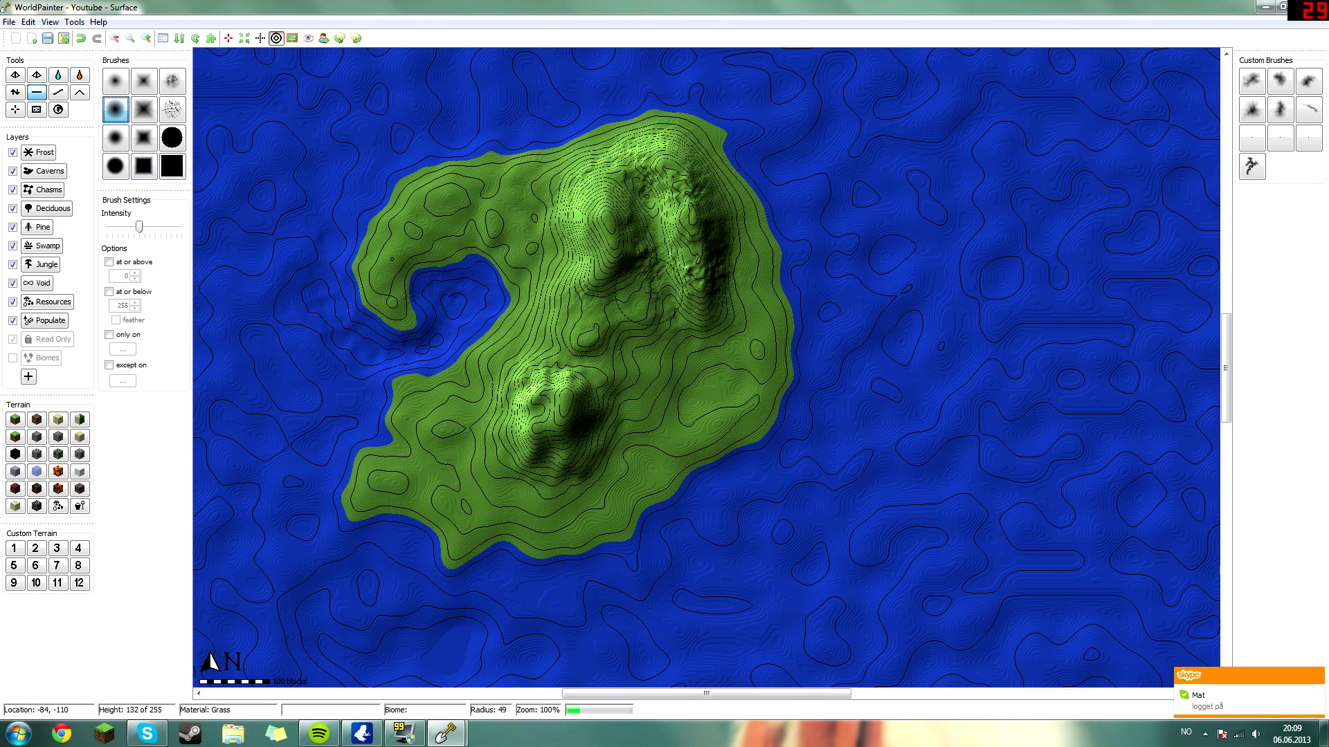
mouse_move(652, 298)
mouse_down()
mouse_move(664, 296)
mouse_move(657, 212)
mouse_move(652, 256)
mouse_up()
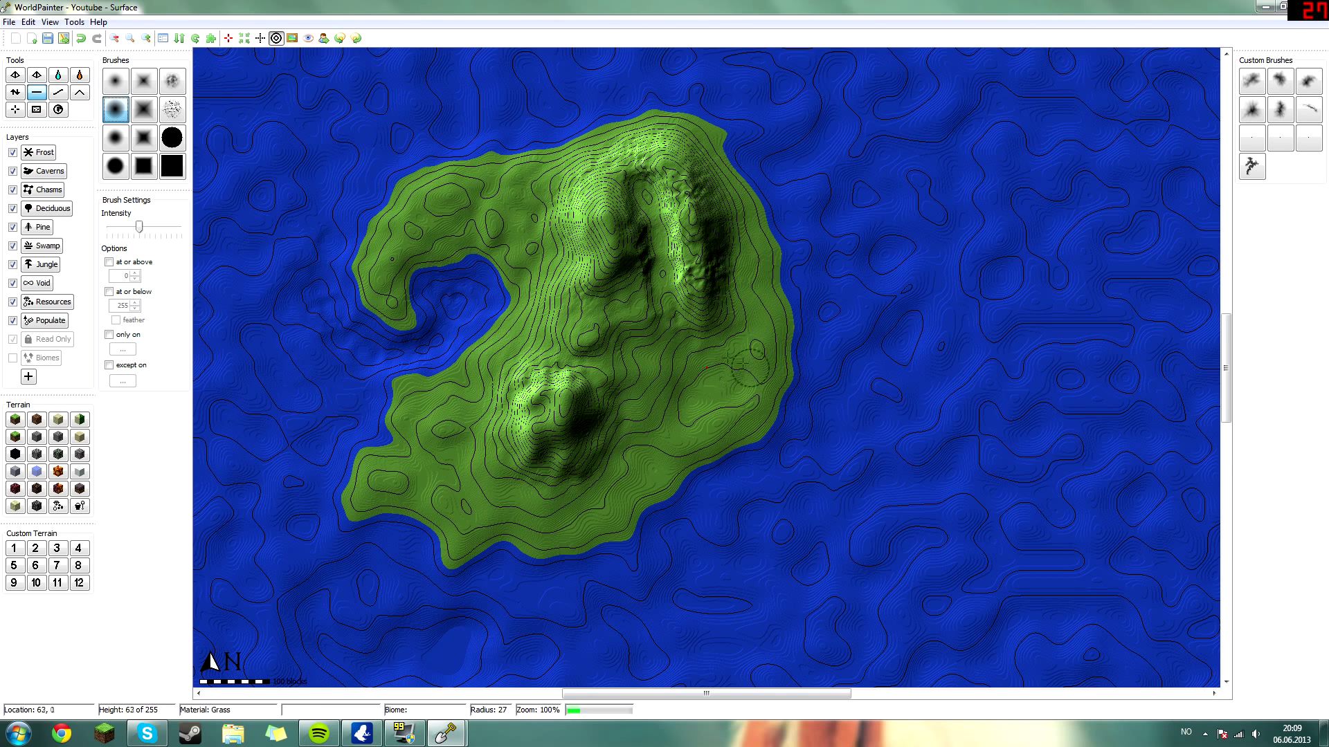
Step: Check the island in the 3D preview, then hide the preview window
mouse_move(445, 734)
click(523, 649)
drag(685, 363, 803, 278)
click(874, 161)
Step: Reselect the Flatten tool and flatten the central ridge of the northern mountain
click(13, 93)
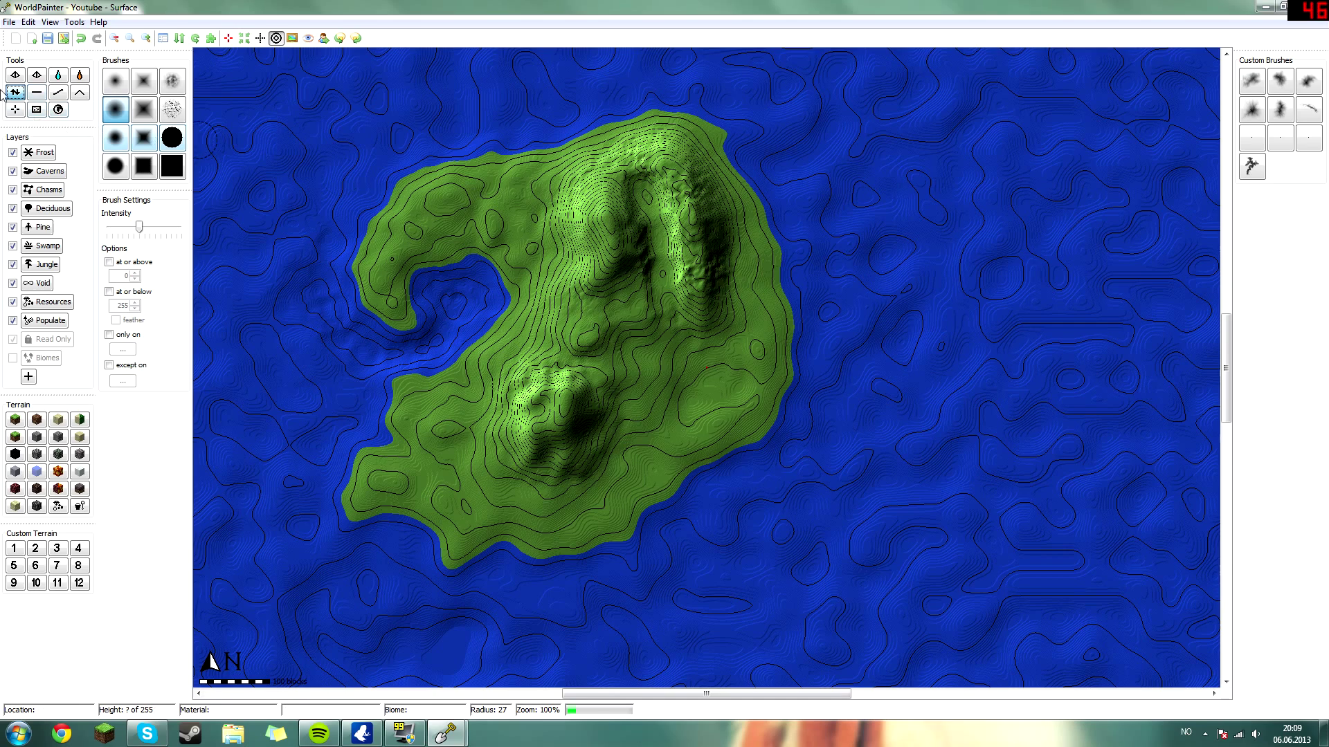
drag(5, 95, 61, 88)
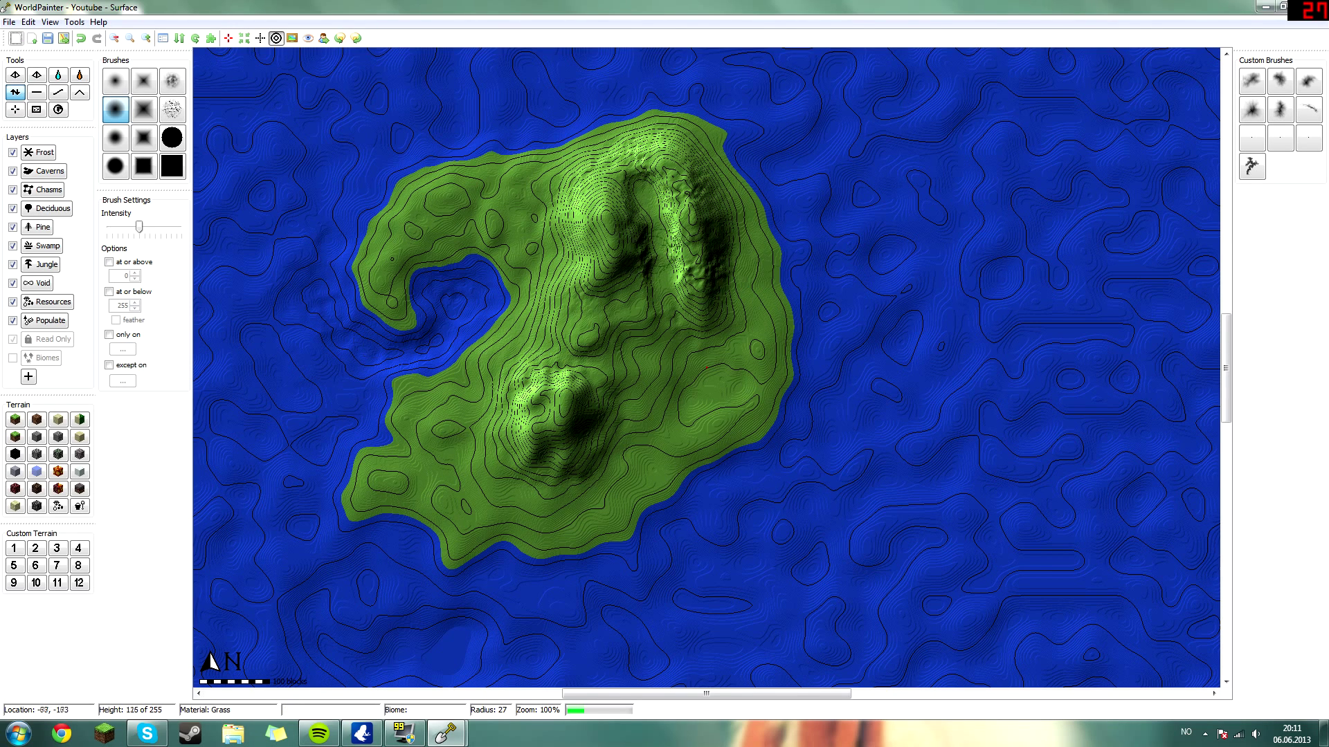
click(37, 92)
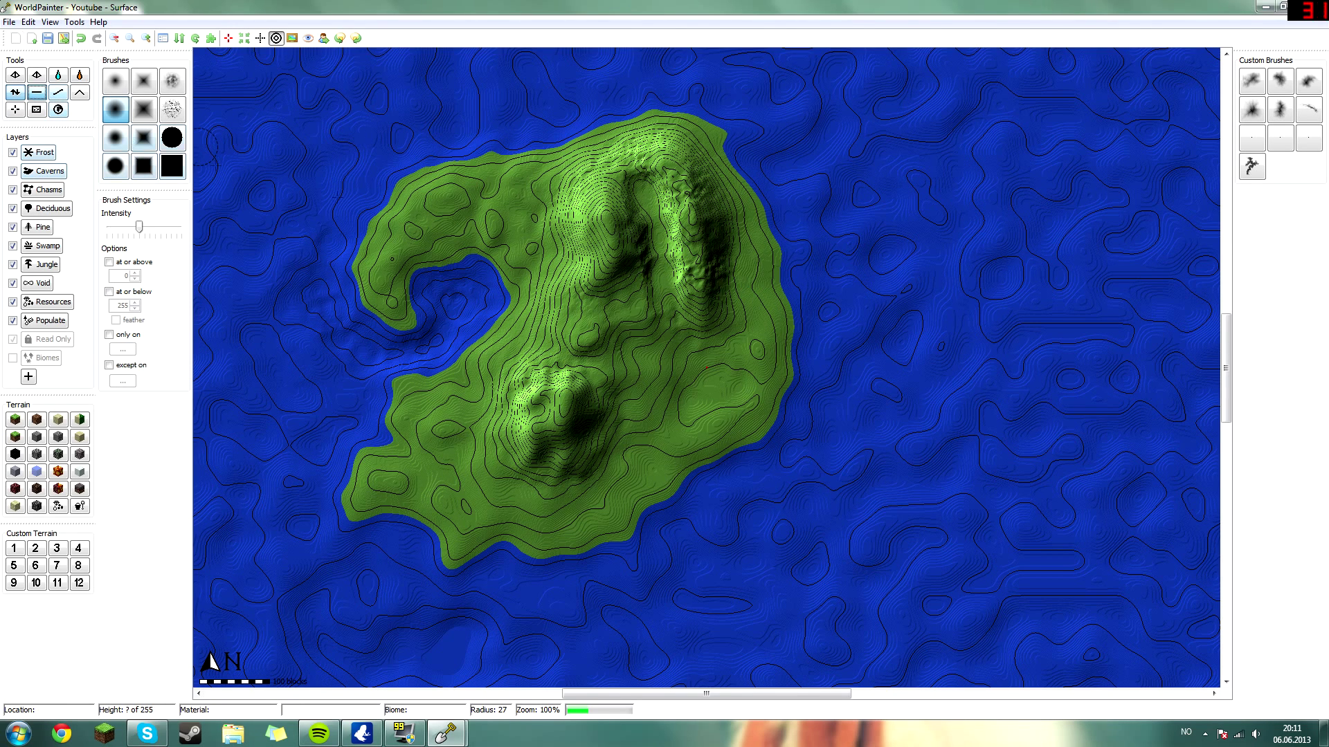
mouse_move(666, 281)
mouse_down()
mouse_move(640, 212)
mouse_move(665, 294)
mouse_up()
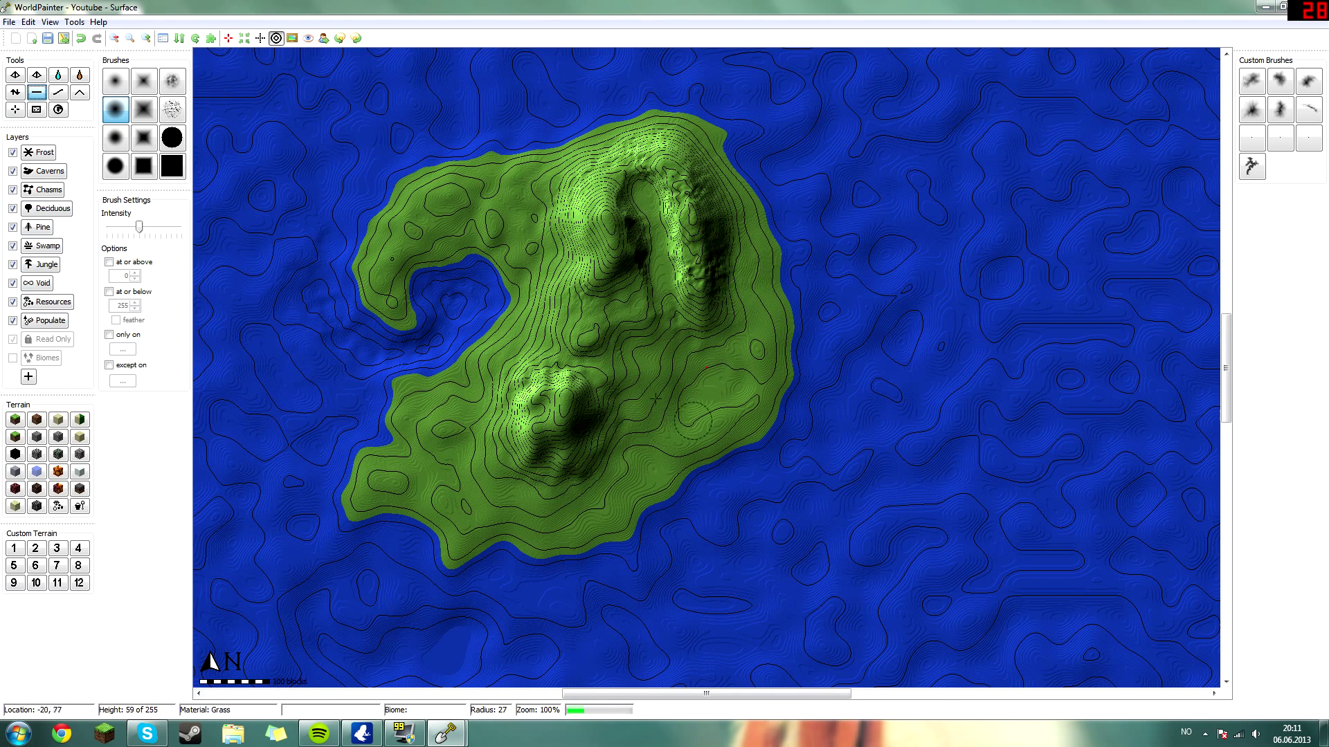
Step: Smooth the lower mountain's south-west slope and the northern ridge using the radius-45 brush
click(59, 94)
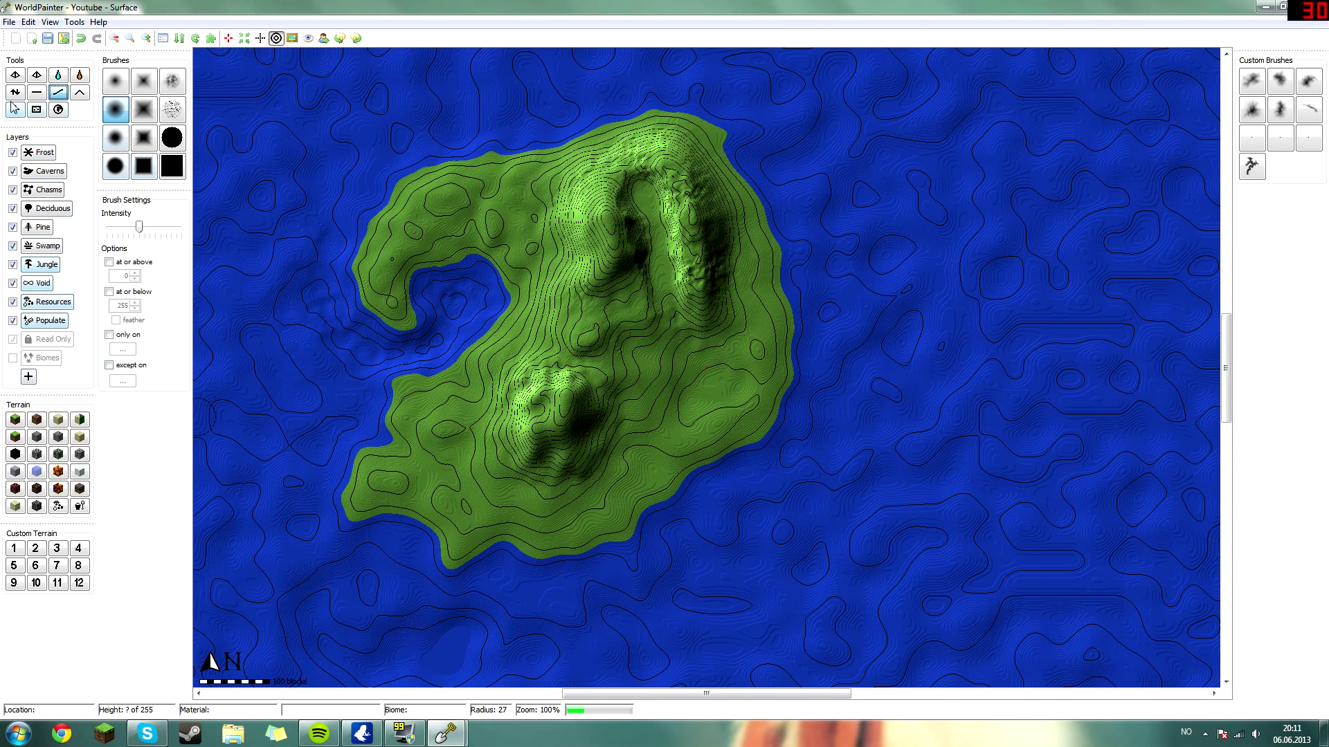
scroll(544, 436, up, 10)
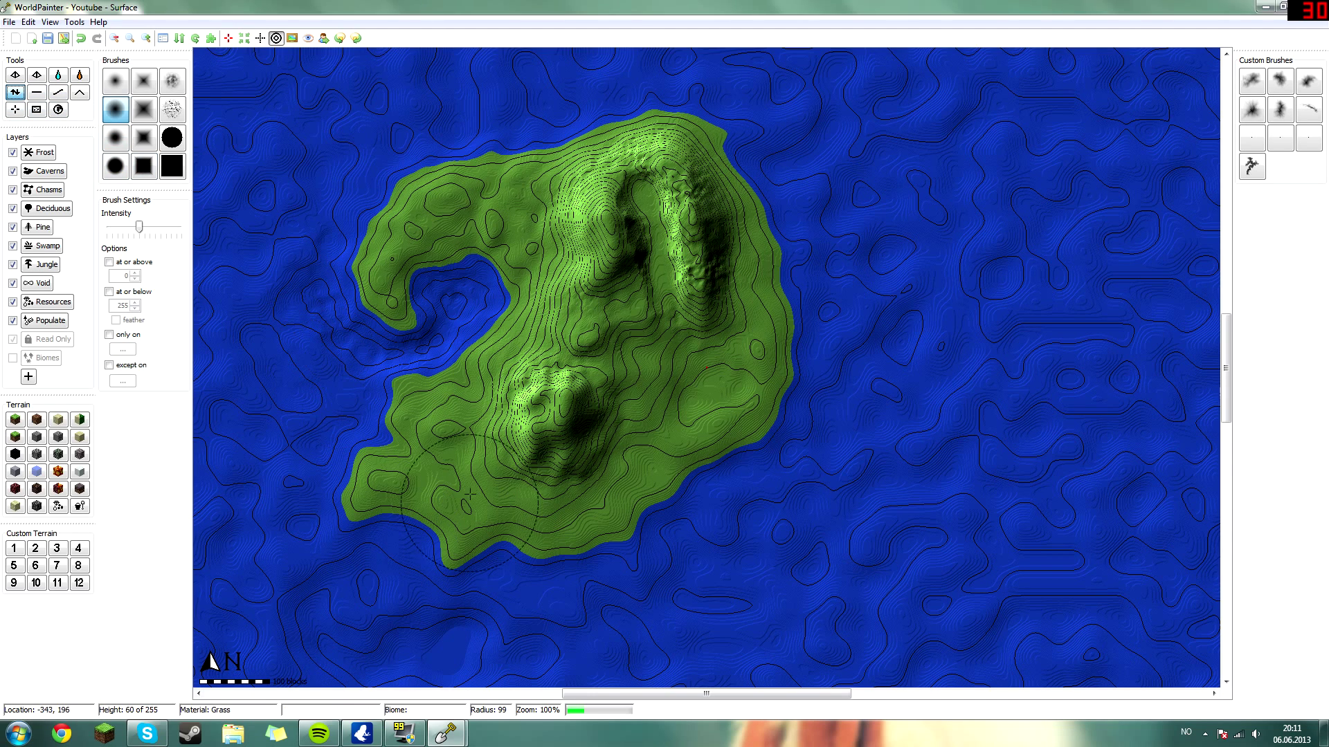
click(173, 81)
scroll(554, 408, down, 6)
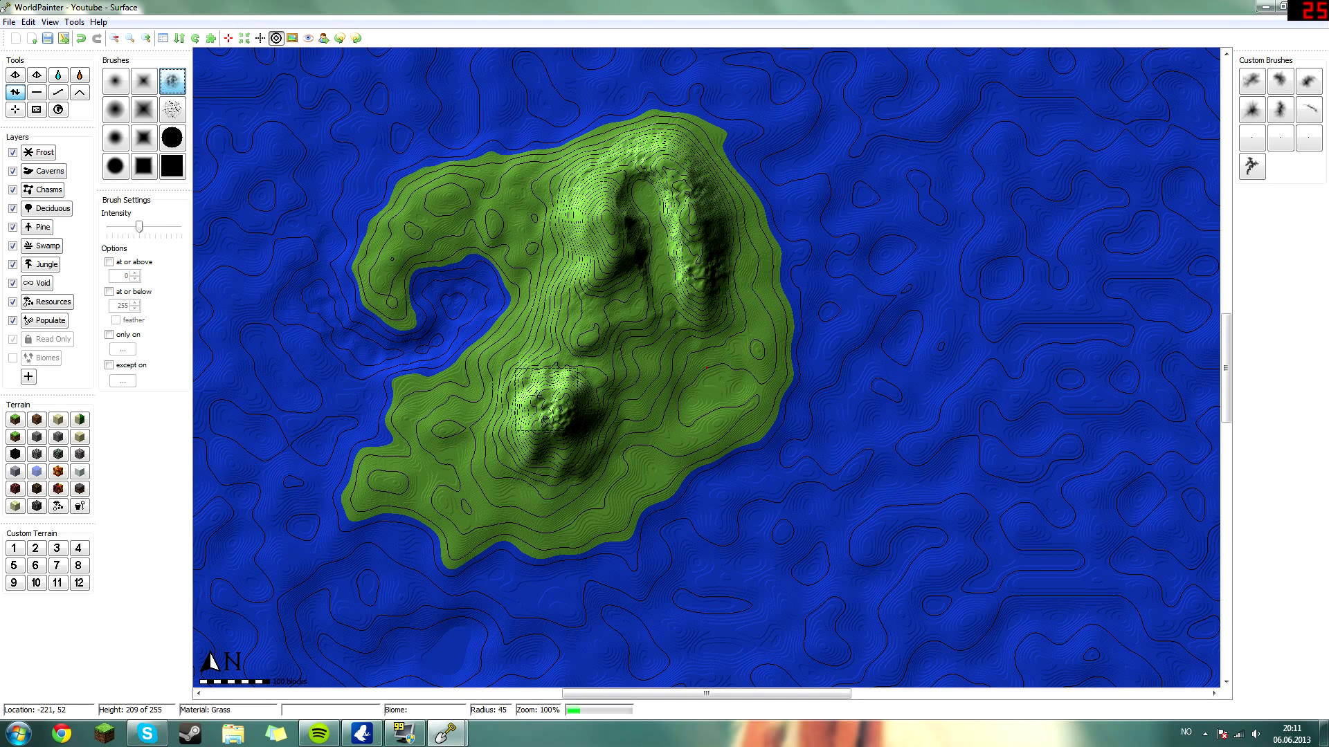
mouse_move(561, 390)
mouse_down()
mouse_move(532, 398)
mouse_move(527, 454)
mouse_up()
mouse_move(571, 387)
mouse_down()
mouse_move(532, 397)
mouse_move(544, 443)
mouse_move(532, 447)
mouse_move(574, 214)
mouse_move(600, 179)
mouse_move(574, 234)
mouse_move(583, 287)
mouse_move(565, 322)
mouse_move(590, 279)
mouse_move(584, 189)
mouse_move(582, 266)
mouse_up()
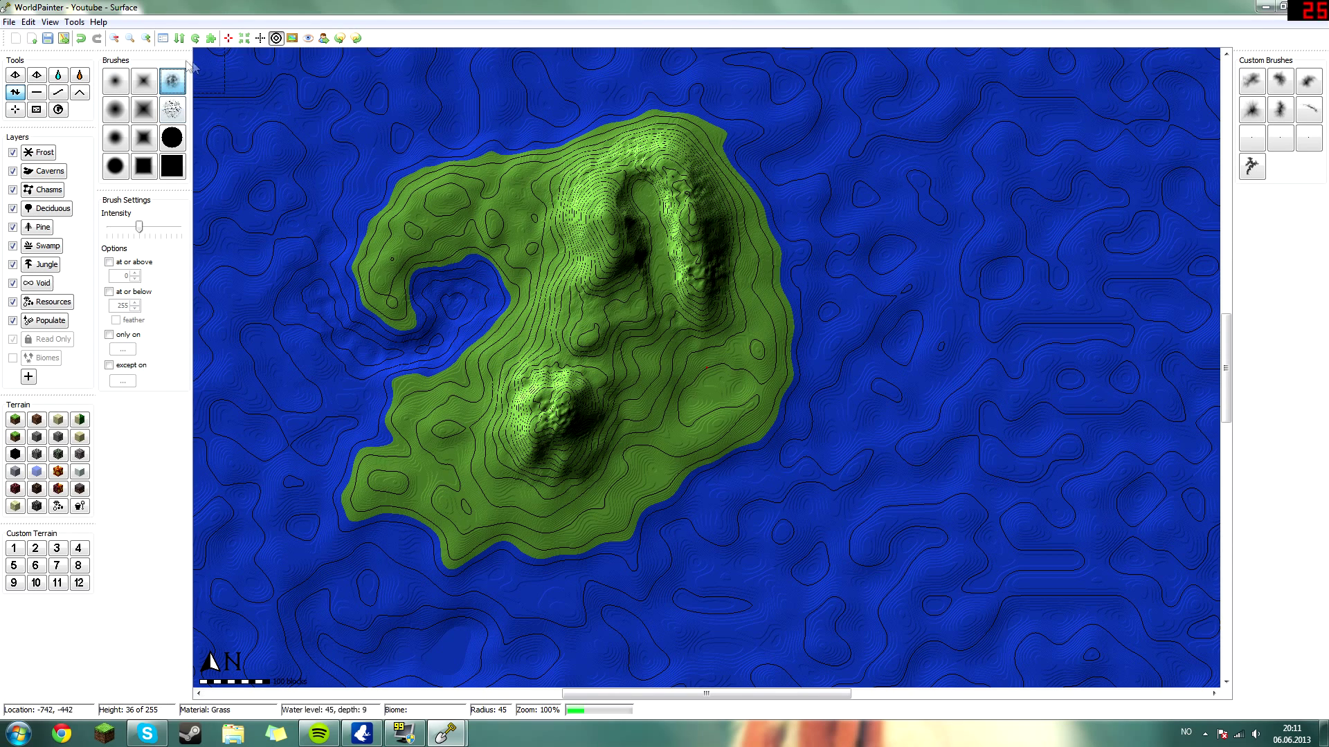
mouse_move(573, 223)
mouse_down()
mouse_move(616, 243)
mouse_move(633, 218)
mouse_move(637, 232)
mouse_move(612, 170)
mouse_move(583, 189)
mouse_move(574, 218)
mouse_move(595, 287)
mouse_move(633, 280)
mouse_move(591, 304)
mouse_move(585, 225)
mouse_up()
Step: Look over the two mountains in the 3D view, then minimise it to the map
mouse_move(445, 732)
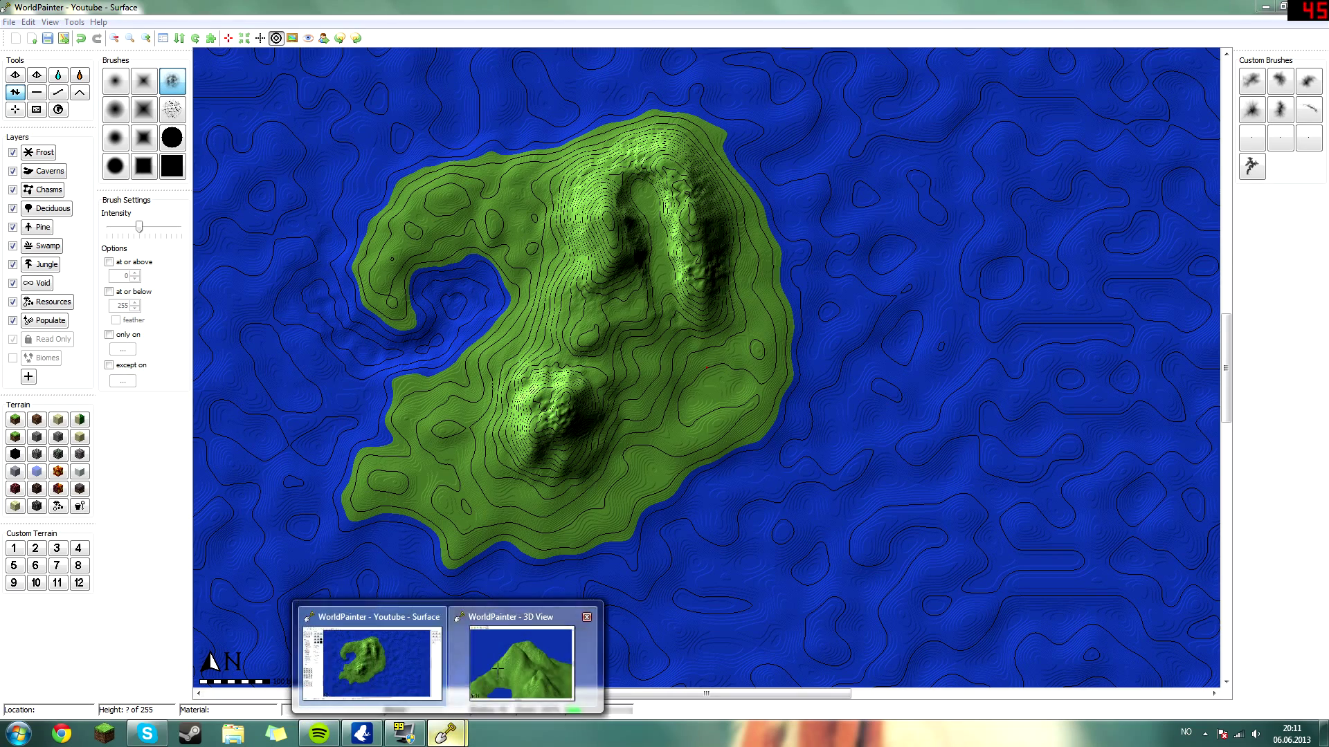
click(540, 521)
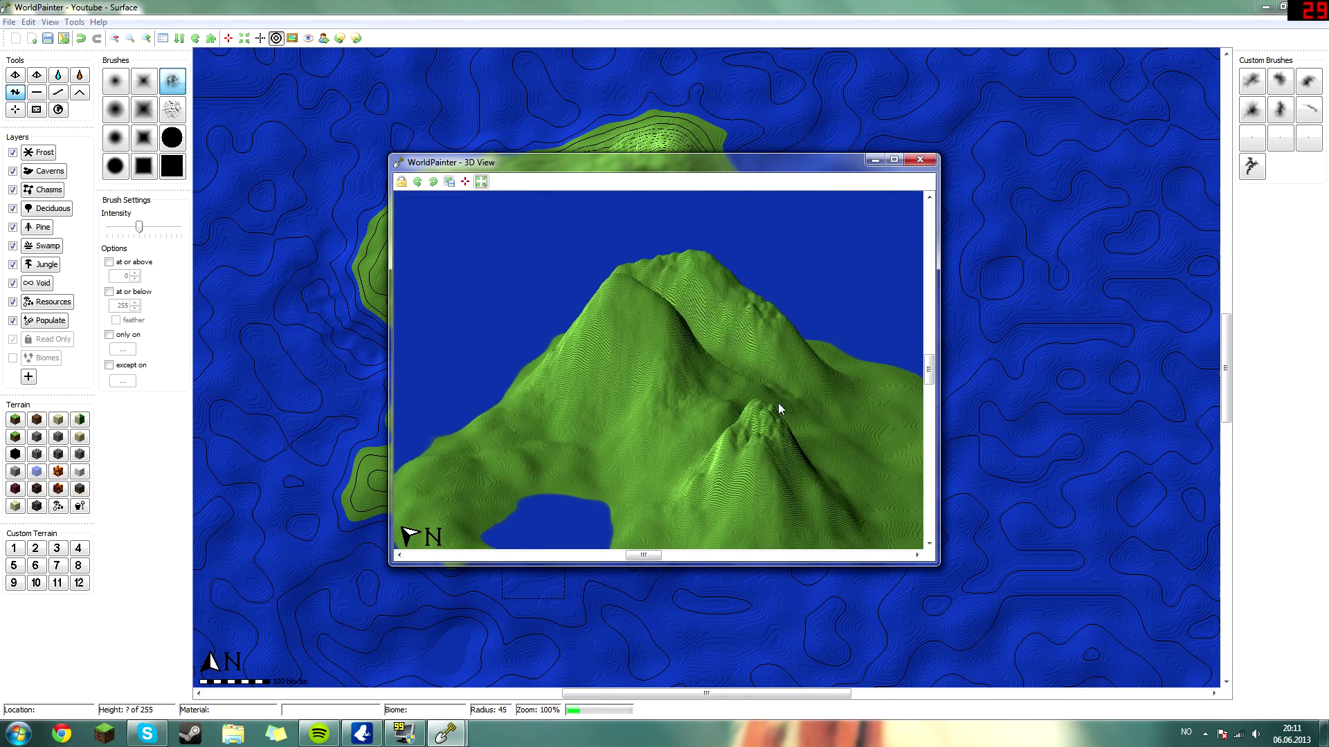
drag(778, 403, 712, 360)
click(875, 160)
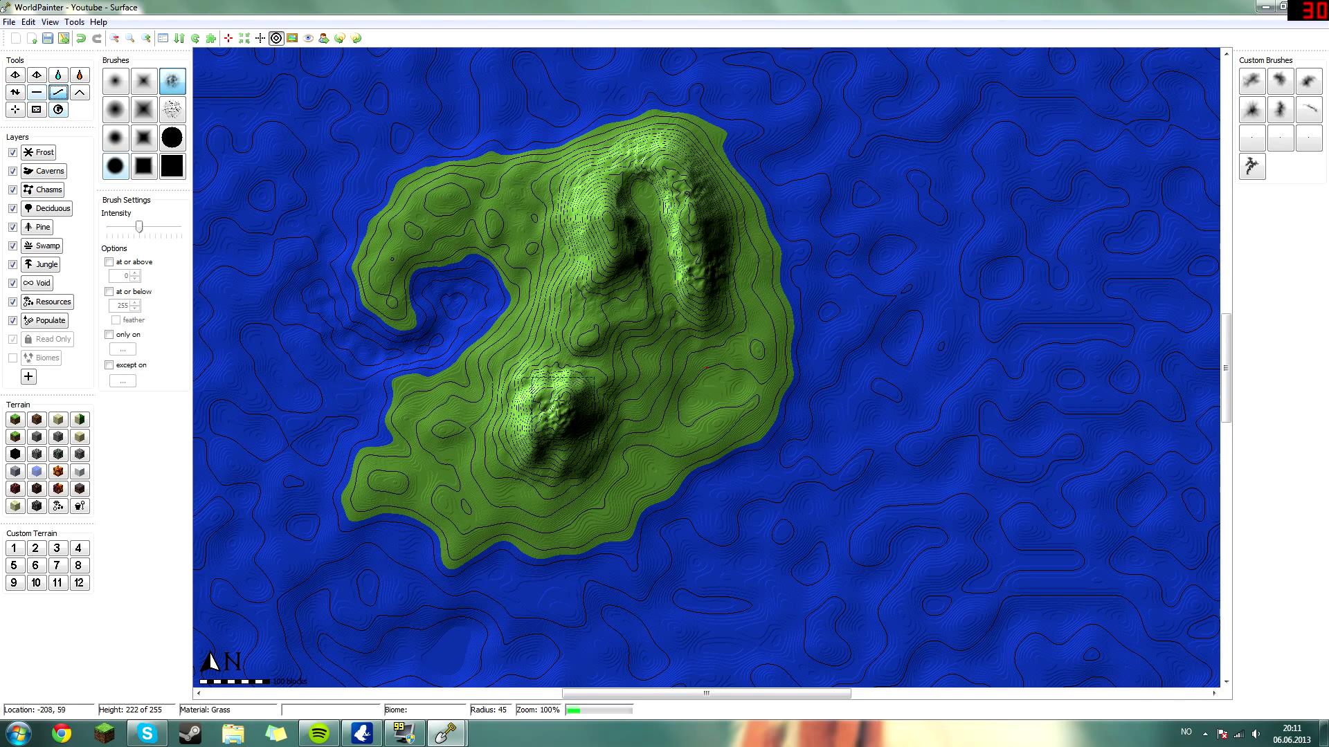
Step: Bring the 3D view back for another look, close it, and select the Flatten tool
mouse_move(443, 737)
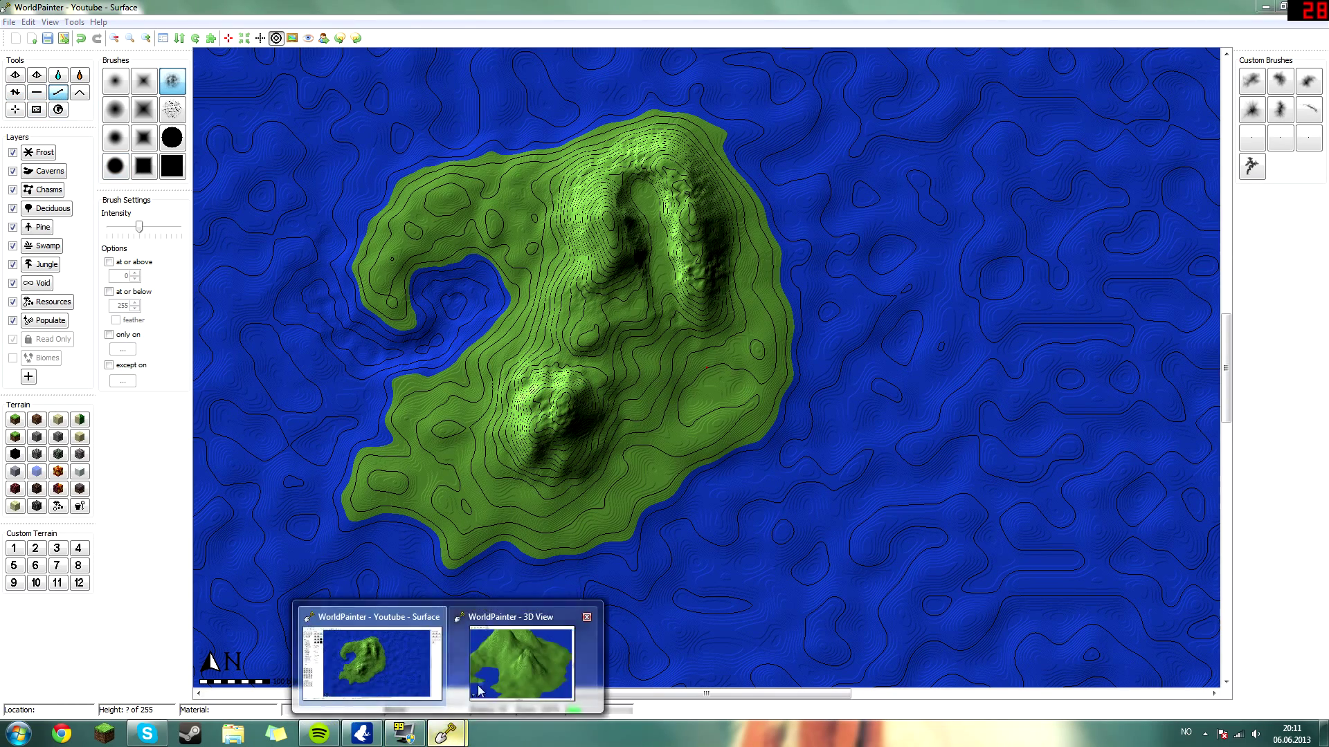
click(519, 665)
drag(670, 435, 722, 413)
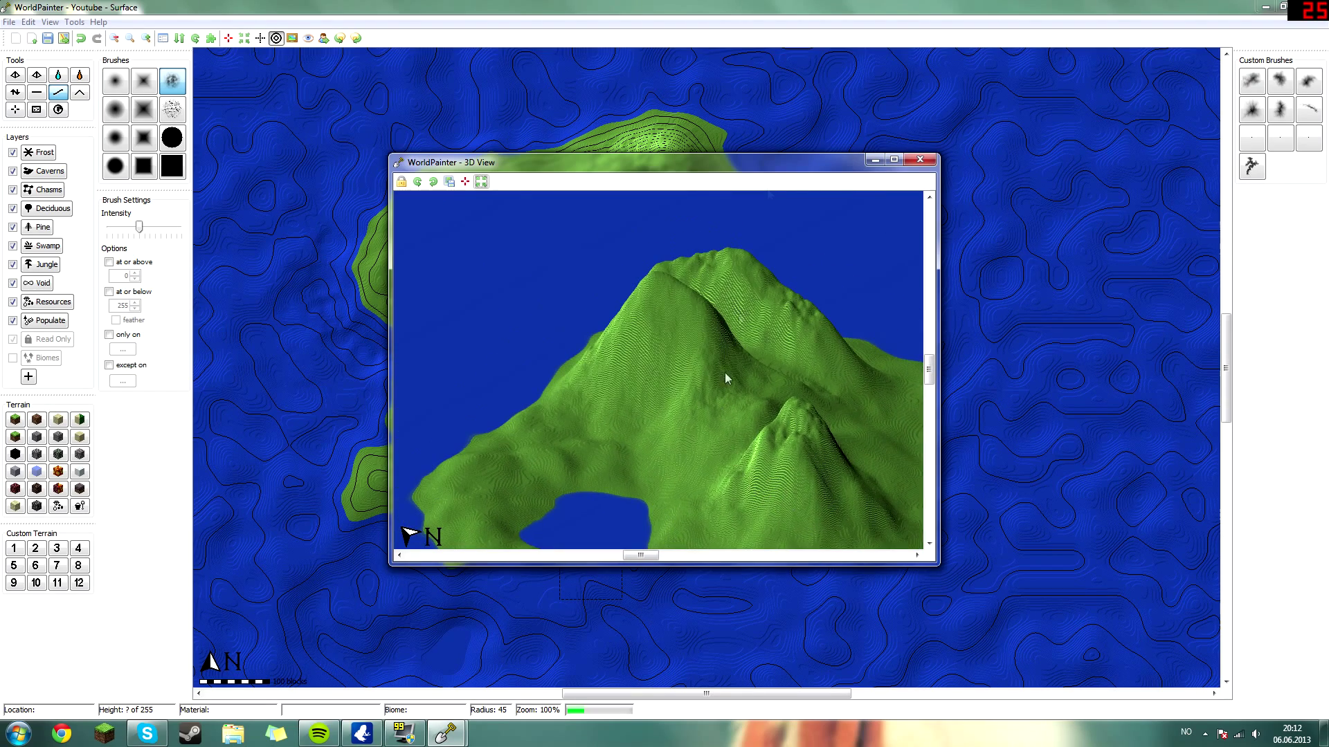
click(920, 160)
click(14, 92)
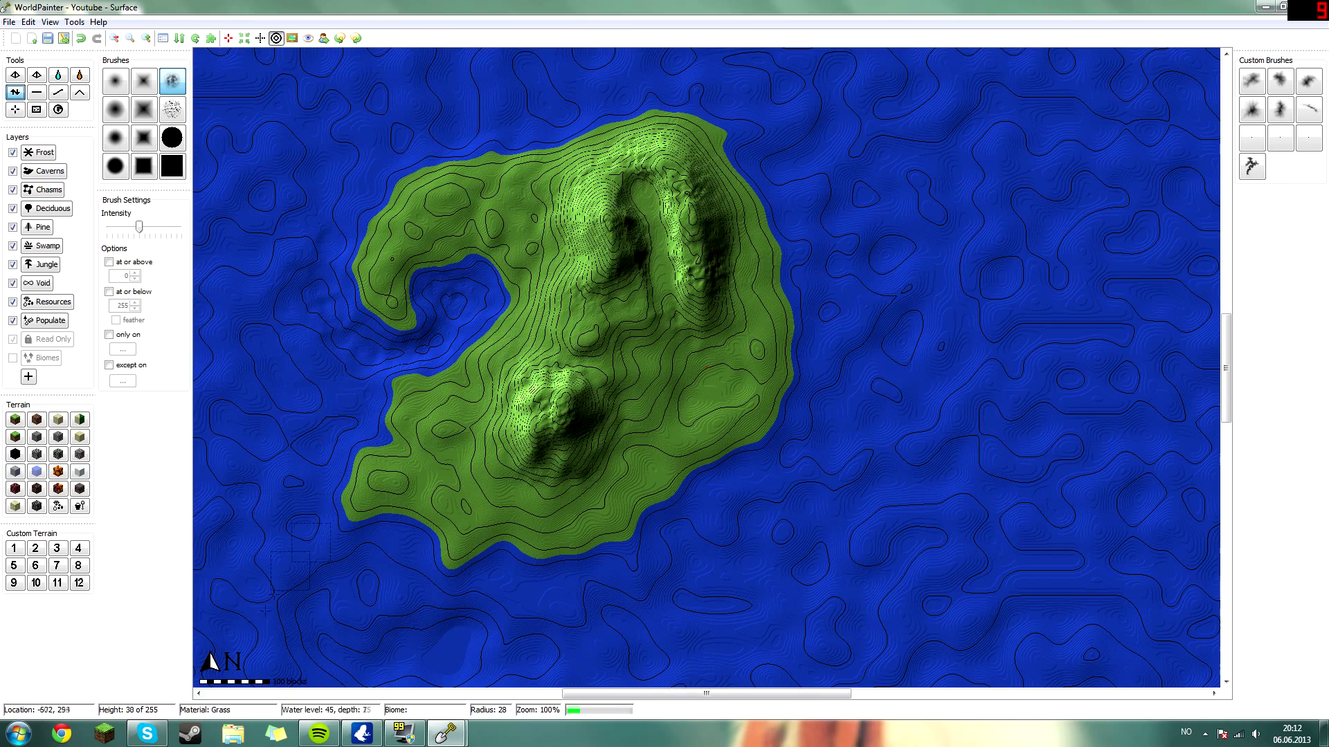
mouse_move(446, 732)
click(118, 40)
click(117, 39)
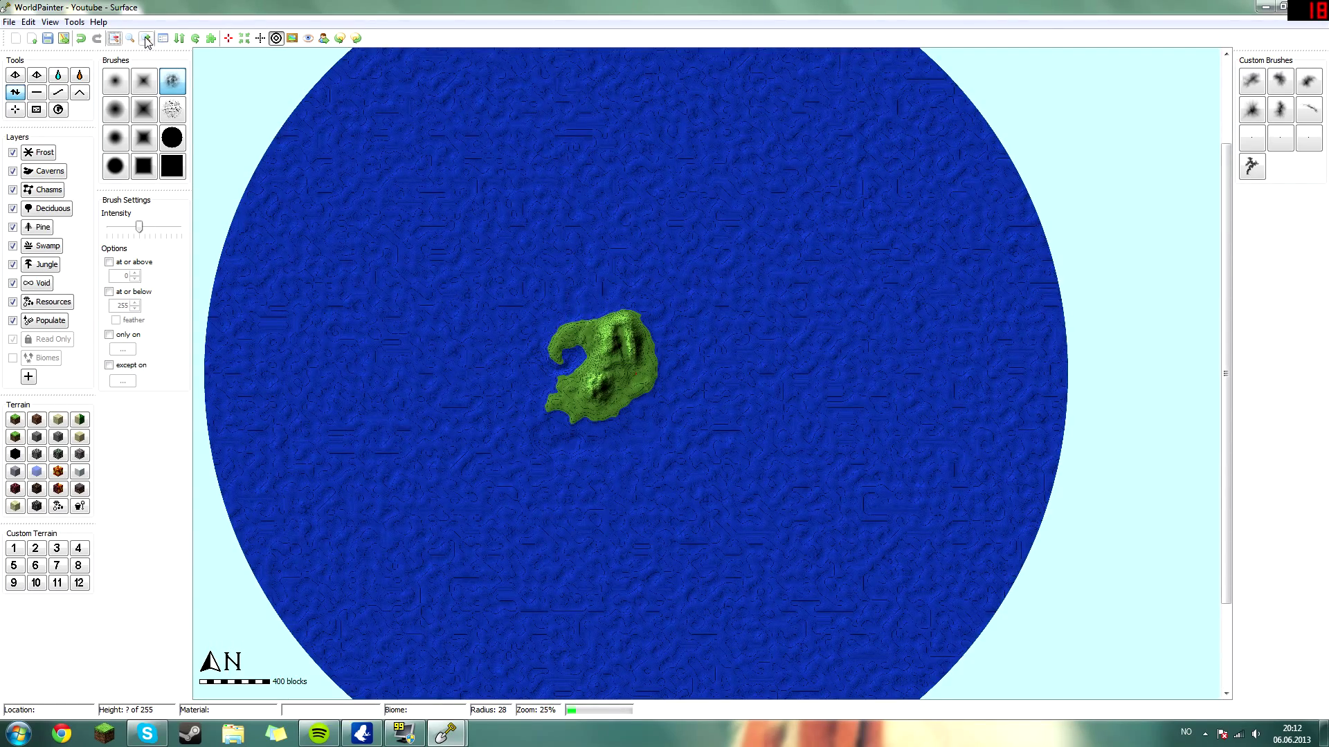
click(146, 39)
click(146, 40)
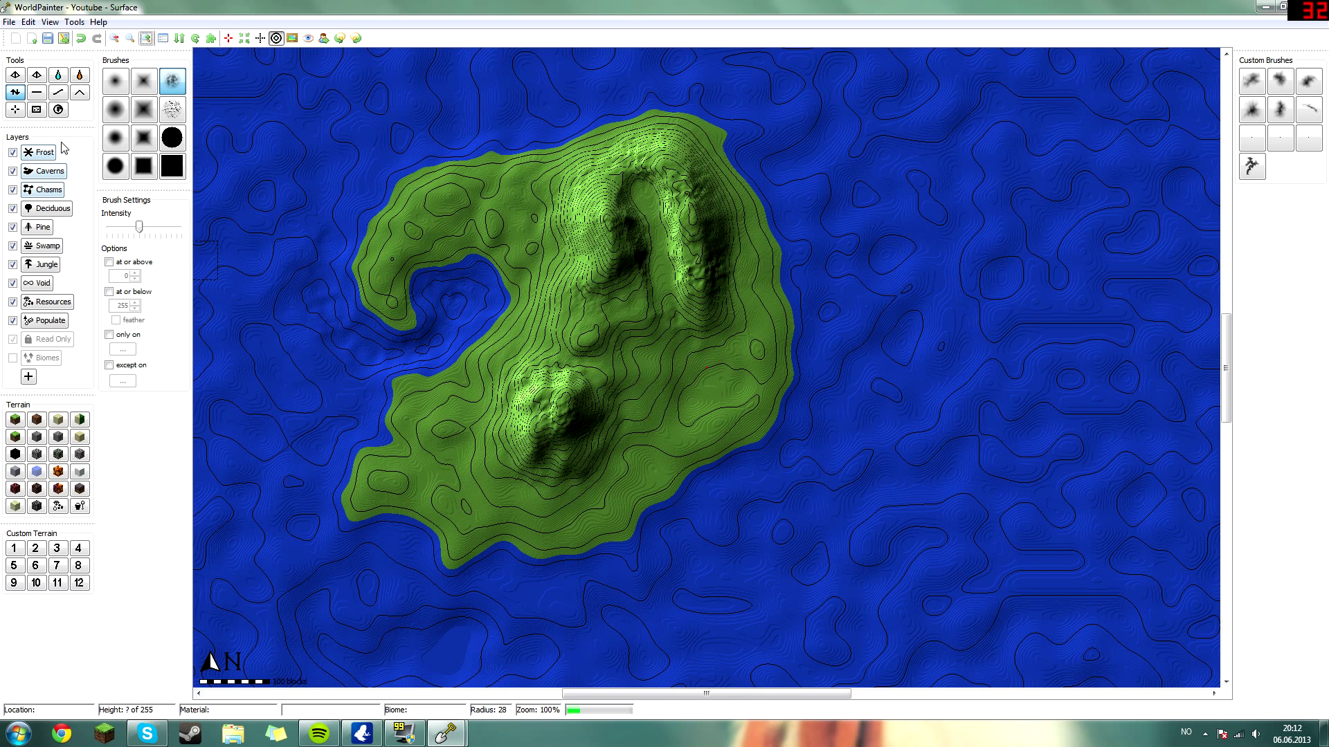
Step: Select the Flatten tool with the soft round brush at radius 13 and zoom to 200%
click(17, 112)
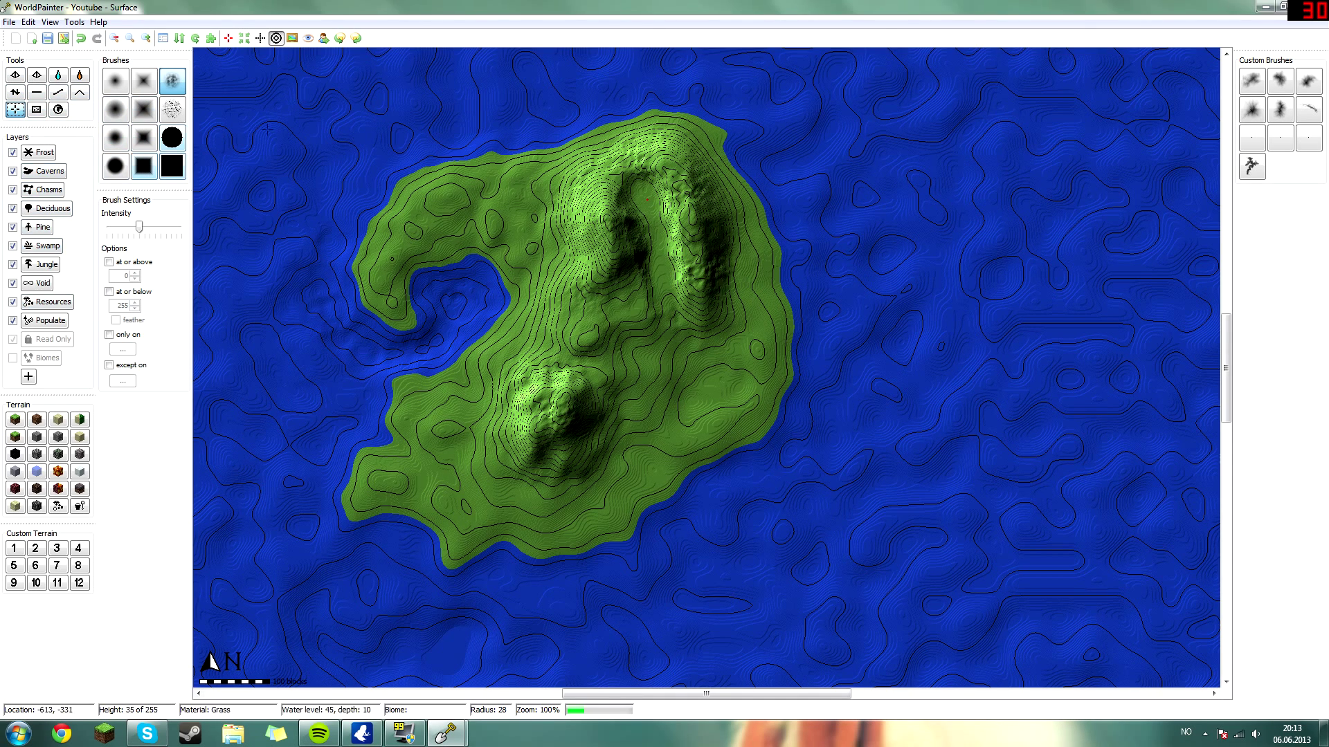
click(37, 94)
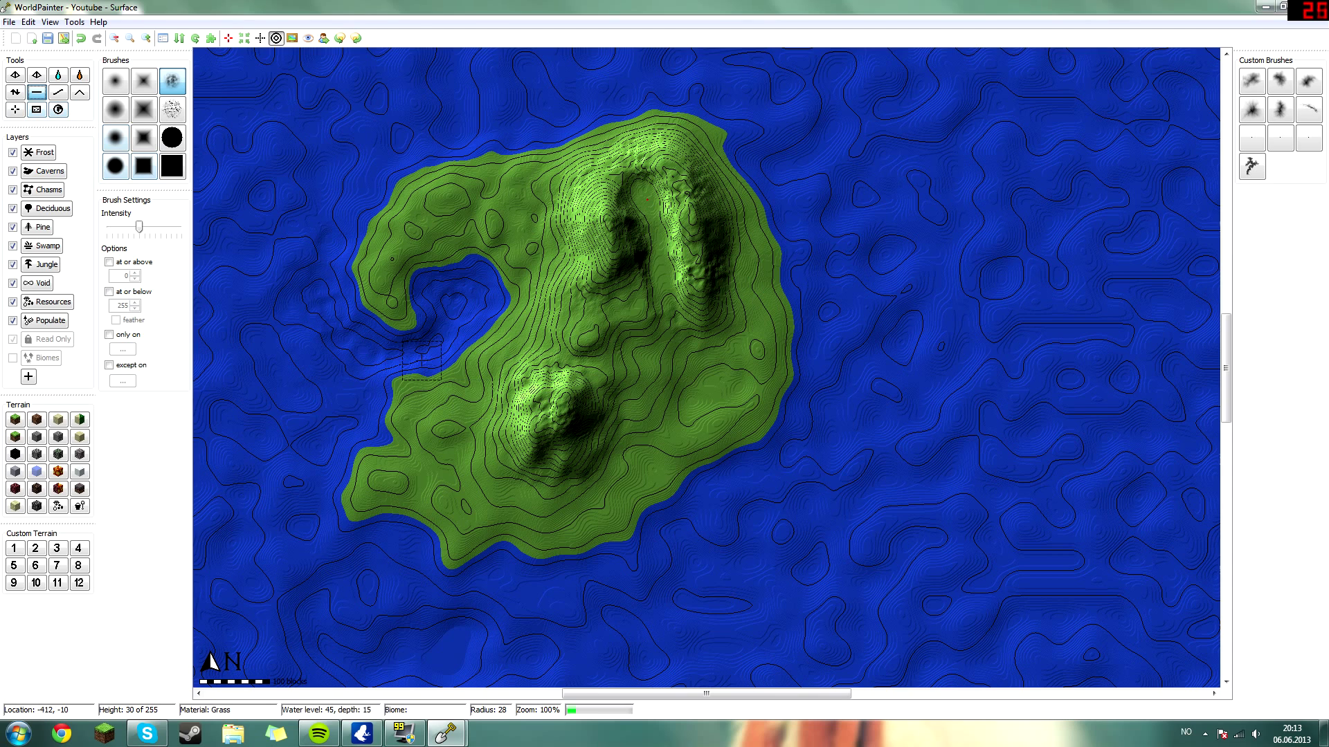
click(115, 136)
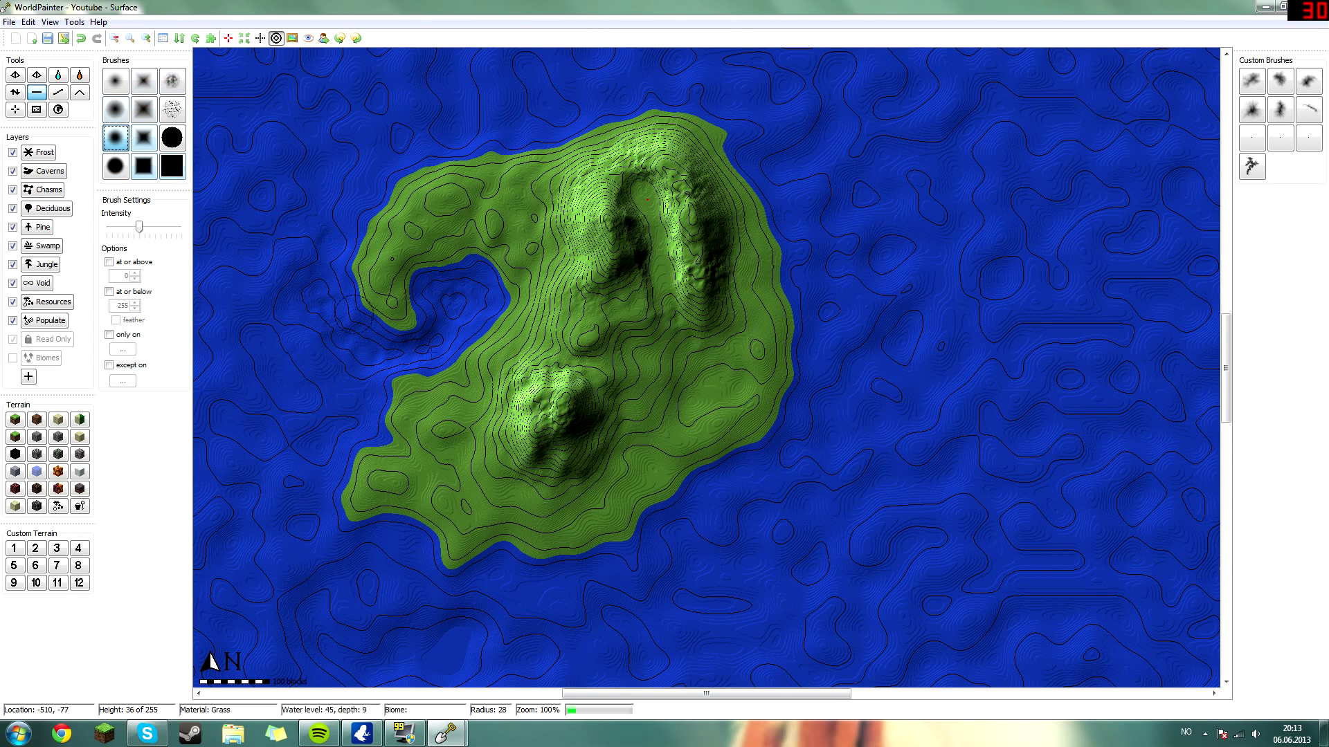
click(146, 39)
Step: Carve a narrow diagonal water channel between the mountains, tidy its south bank, and view it in 3D
drag(658, 693, 616, 693)
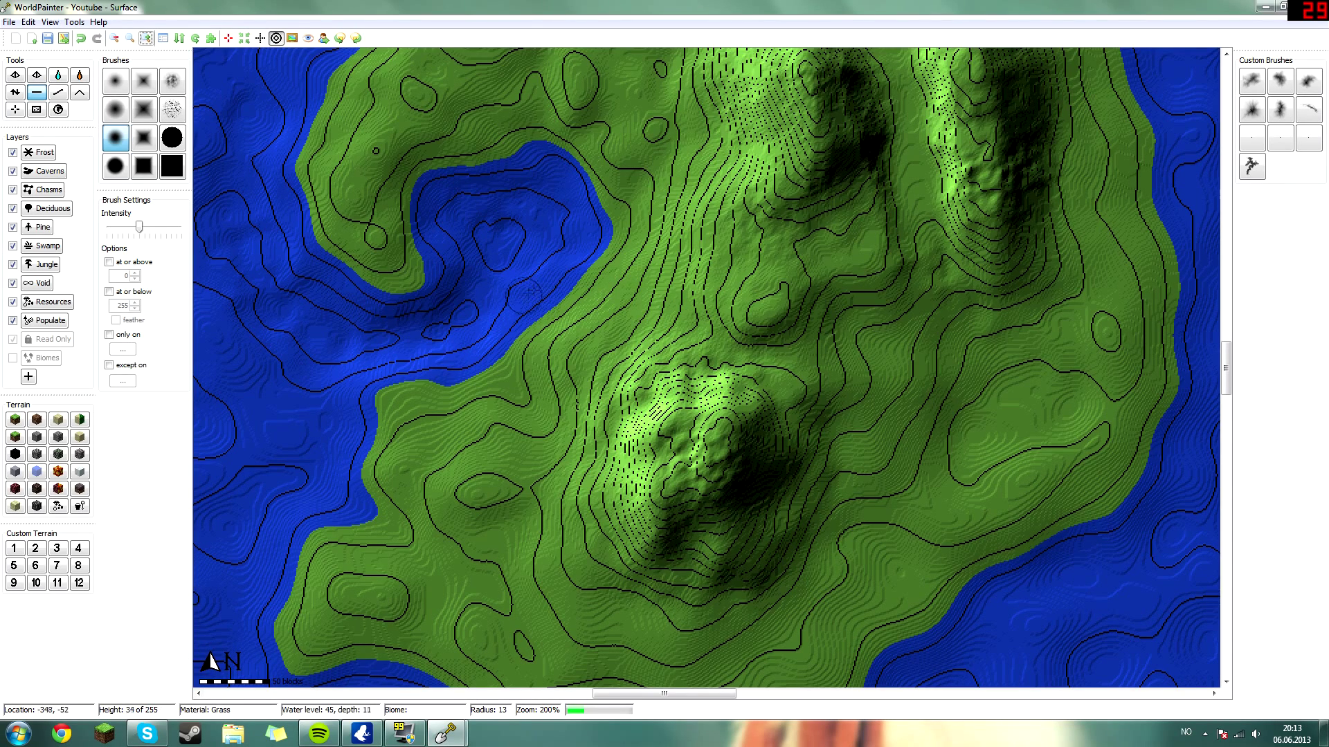
mouse_move(635, 303)
mouse_down()
mouse_move(986, 439)
mouse_move(1119, 530)
mouse_move(761, 327)
mouse_move(625, 299)
mouse_move(783, 336)
mouse_move(1097, 505)
mouse_move(898, 404)
mouse_move(912, 396)
mouse_move(870, 391)
mouse_move(803, 353)
mouse_move(816, 355)
mouse_move(762, 340)
mouse_move(1059, 480)
mouse_move(976, 460)
mouse_move(733, 330)
mouse_move(581, 301)
mouse_move(754, 332)
mouse_move(582, 297)
mouse_move(775, 337)
mouse_move(931, 417)
mouse_up()
mouse_move(837, 372)
mouse_down()
mouse_move(647, 294)
mouse_move(571, 280)
mouse_up()
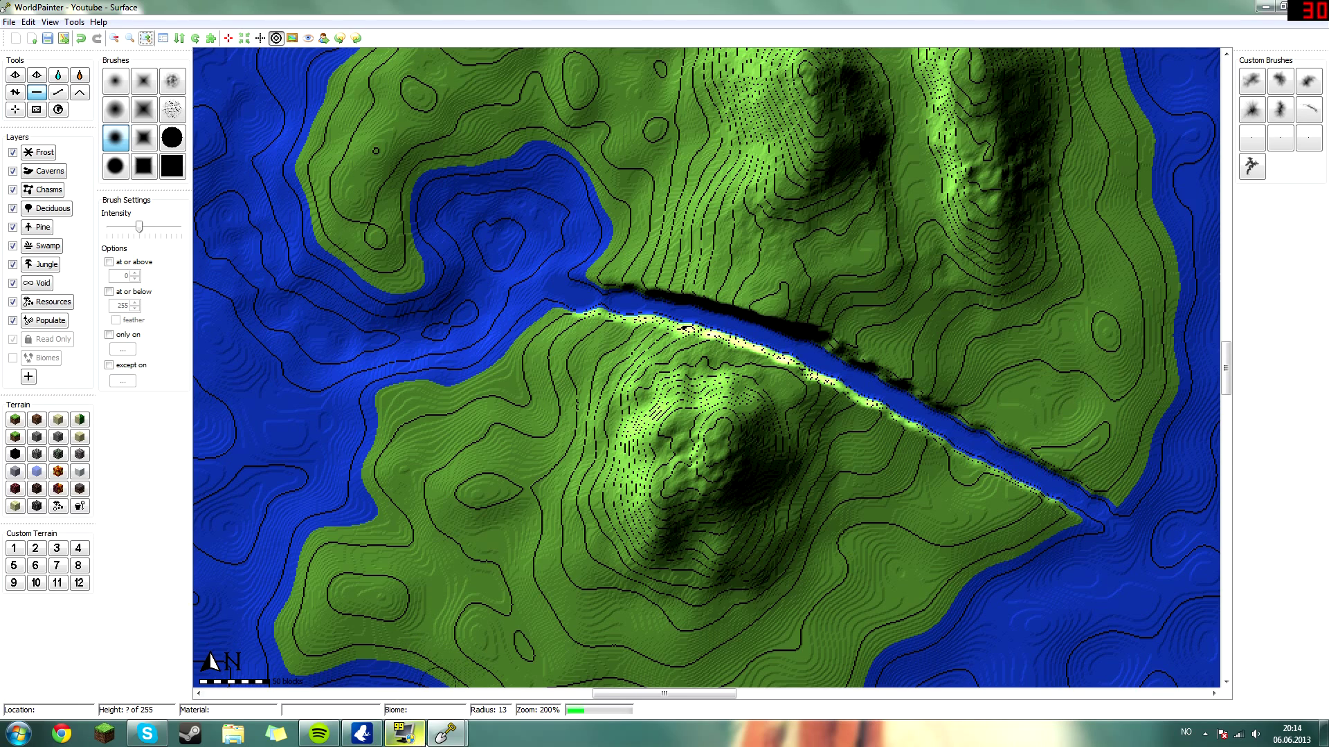
mouse_move(449, 735)
click(526, 581)
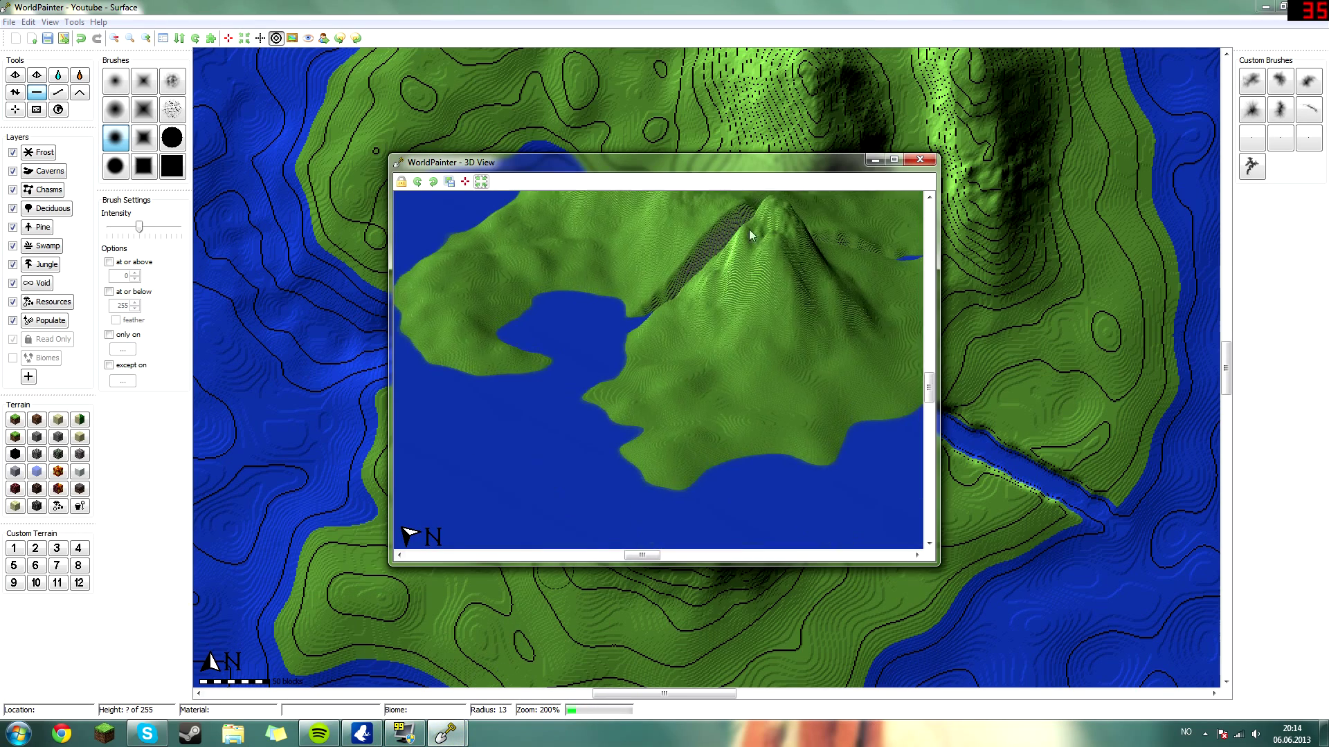